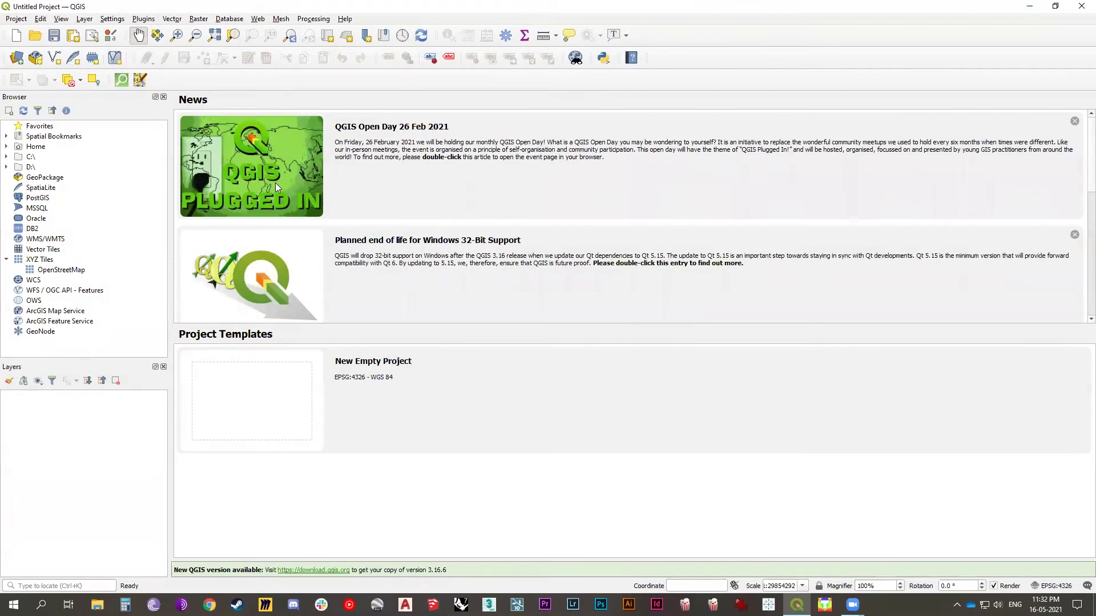
Search the plugin manager for "quic" and view the QuickOSM plugin's details to check that it is installed.
left_click(144, 19)
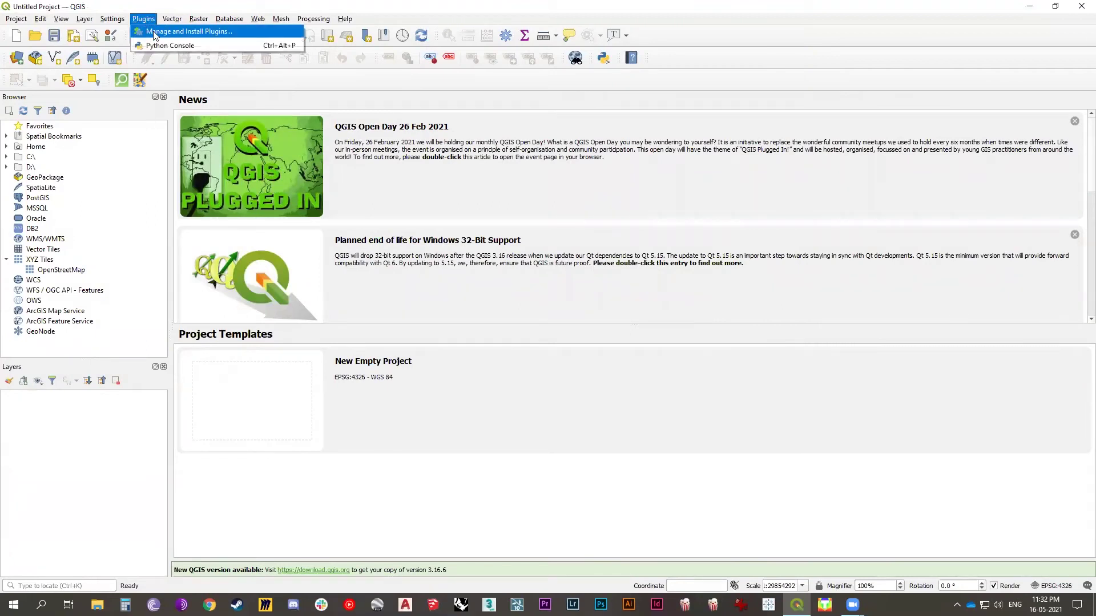
left_click(155, 33)
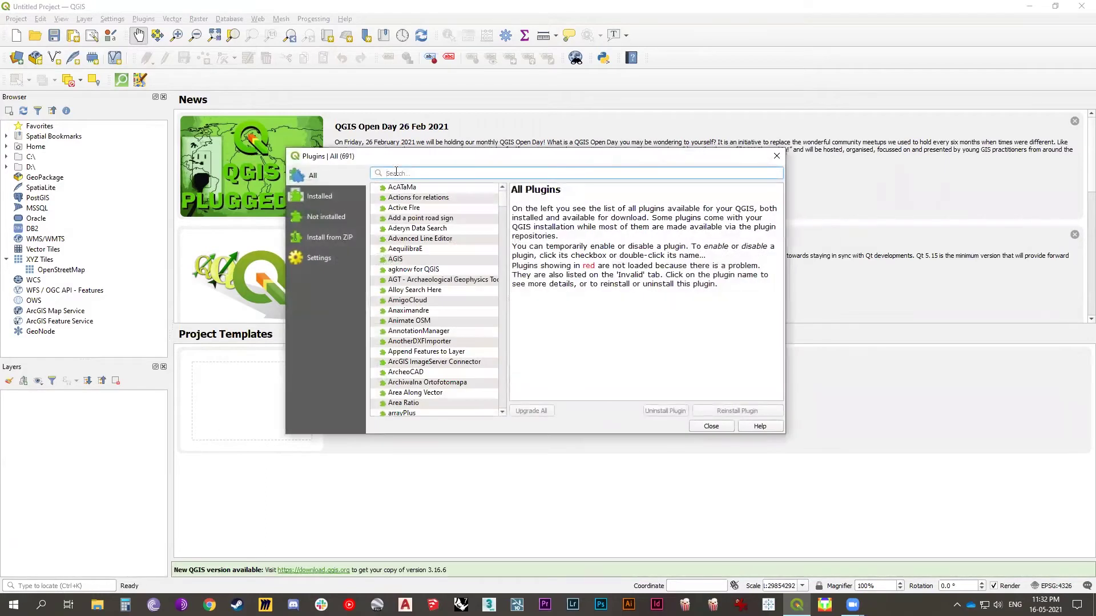
type("quic")
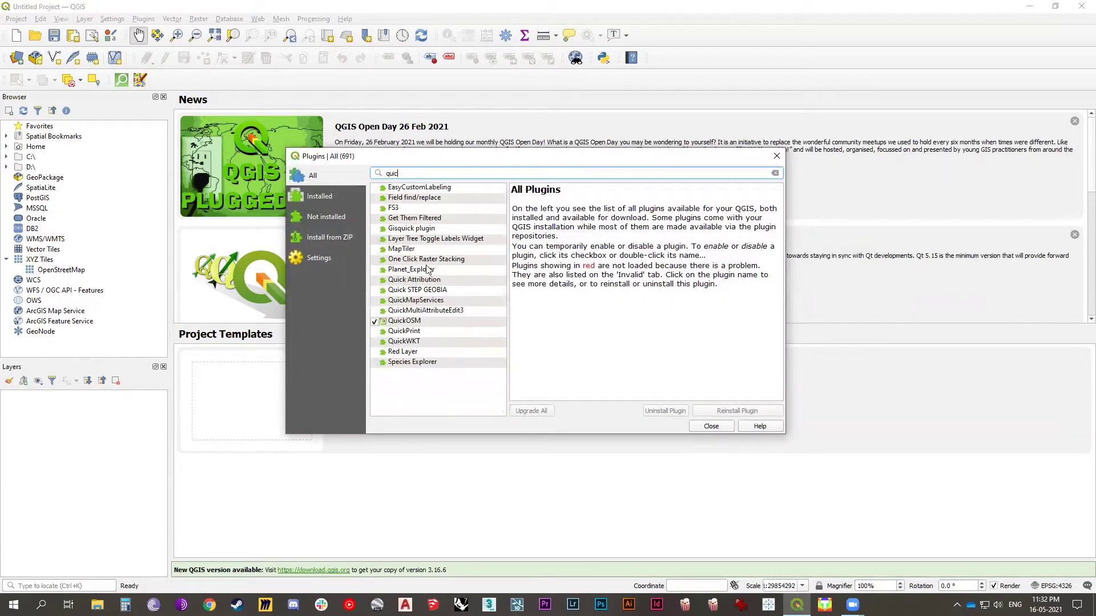
left_click(421, 320)
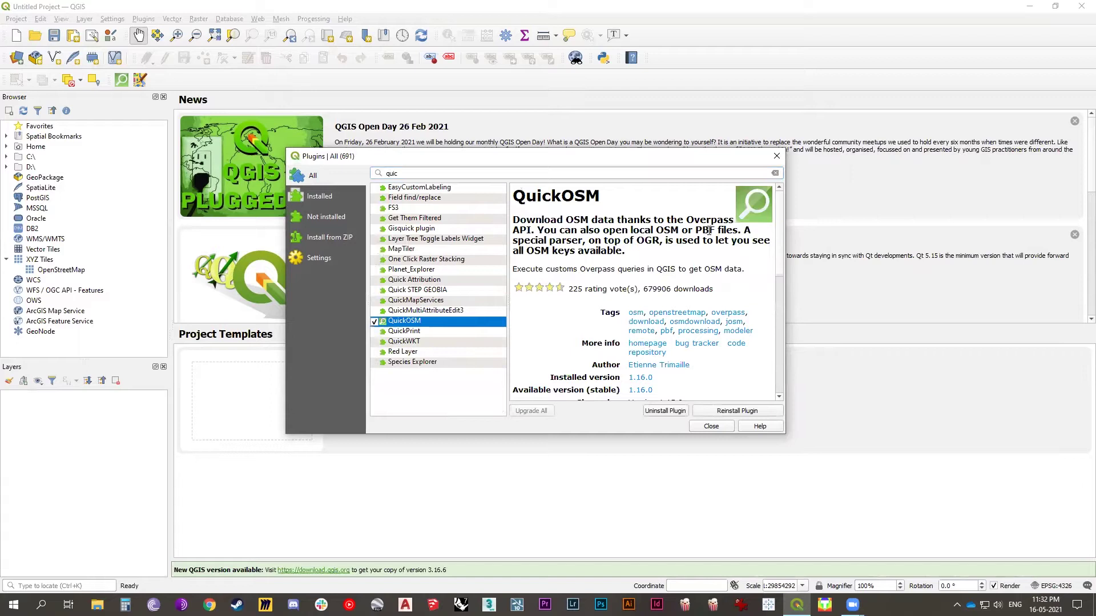
left_click(711, 427)
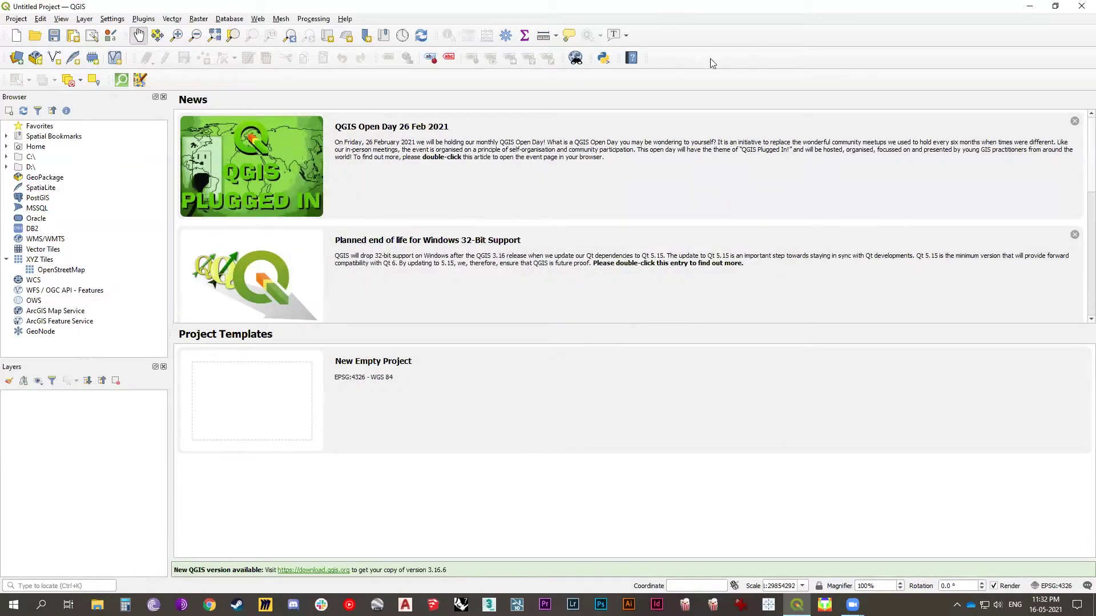
left_click(123, 80)
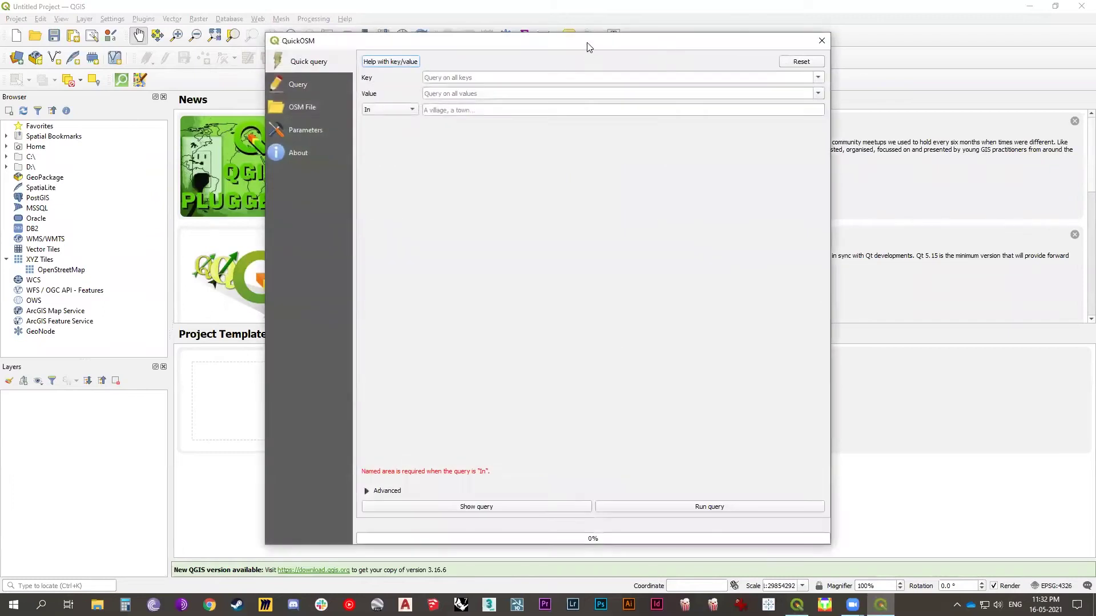
left_click_drag(588, 46, 458, 58)
left_click_drag(367, 60, 423, 45)
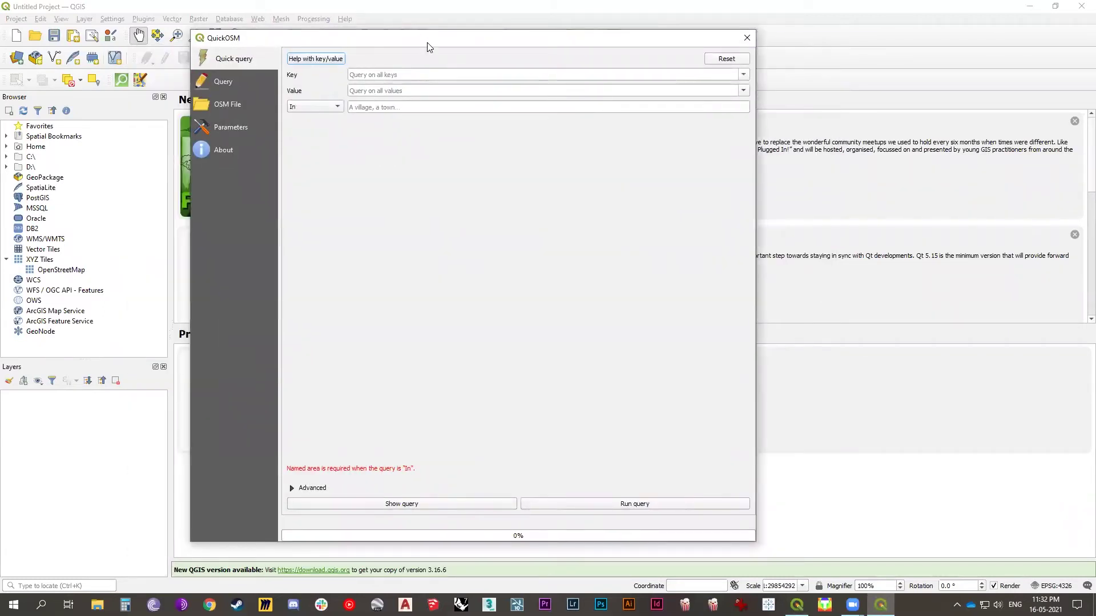
left_click_drag(429, 47, 577, 73)
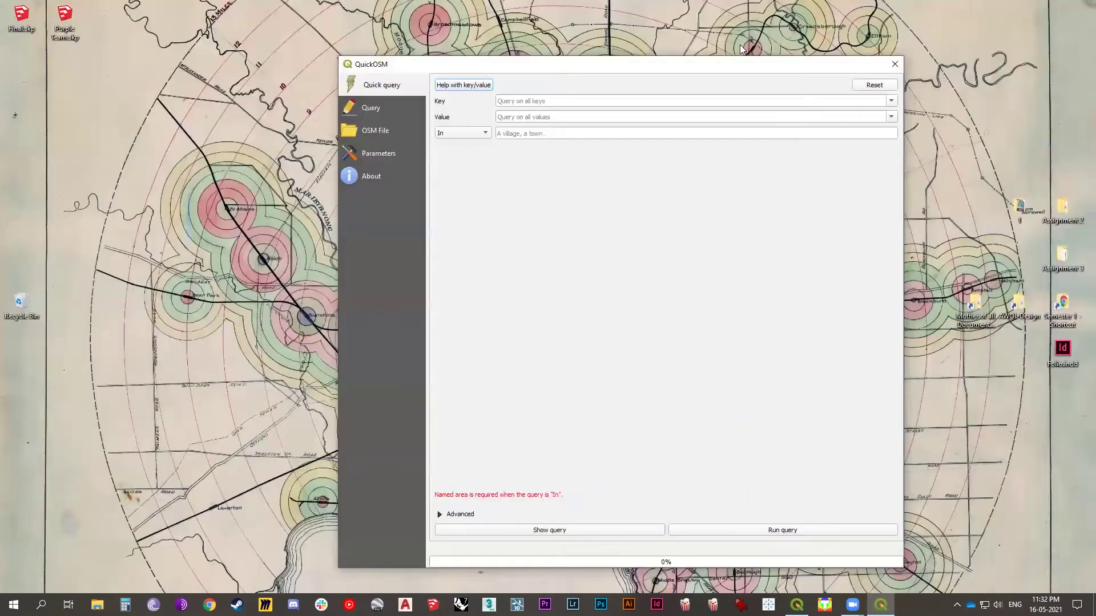
left_click(893, 64)
left_click(796, 605)
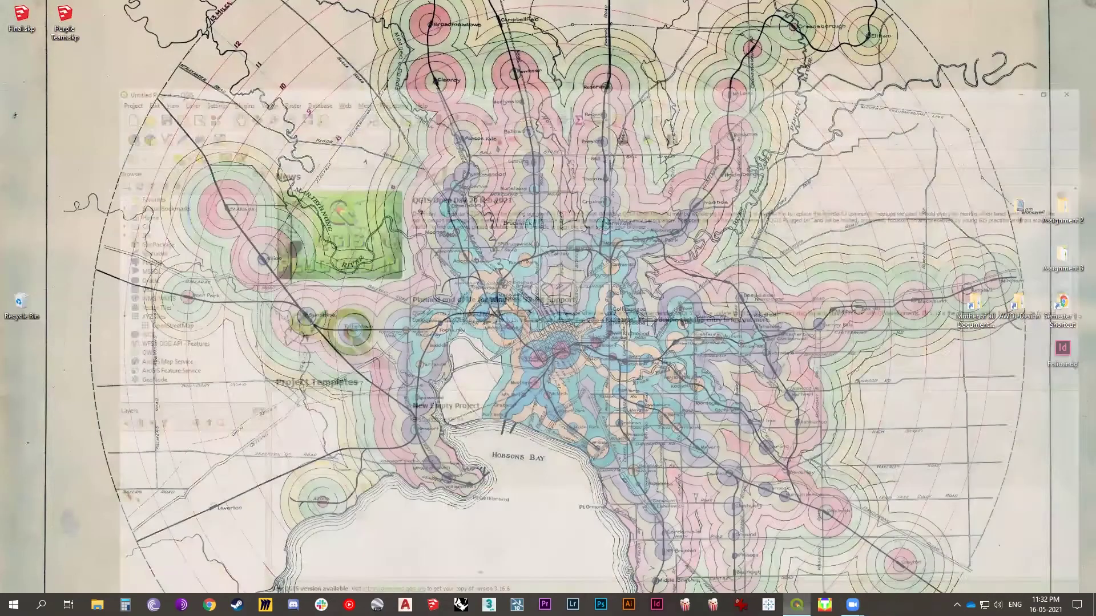
Start a new empty project and set the QuickOSM quick query area to In "Glen eira".
left_click(17, 38)
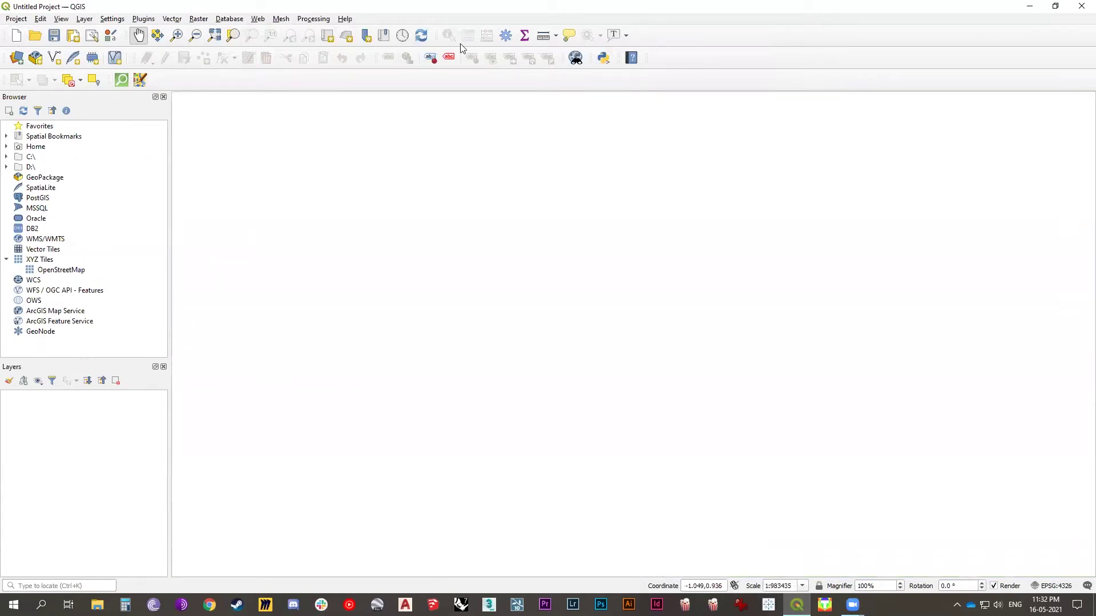
left_click(122, 80)
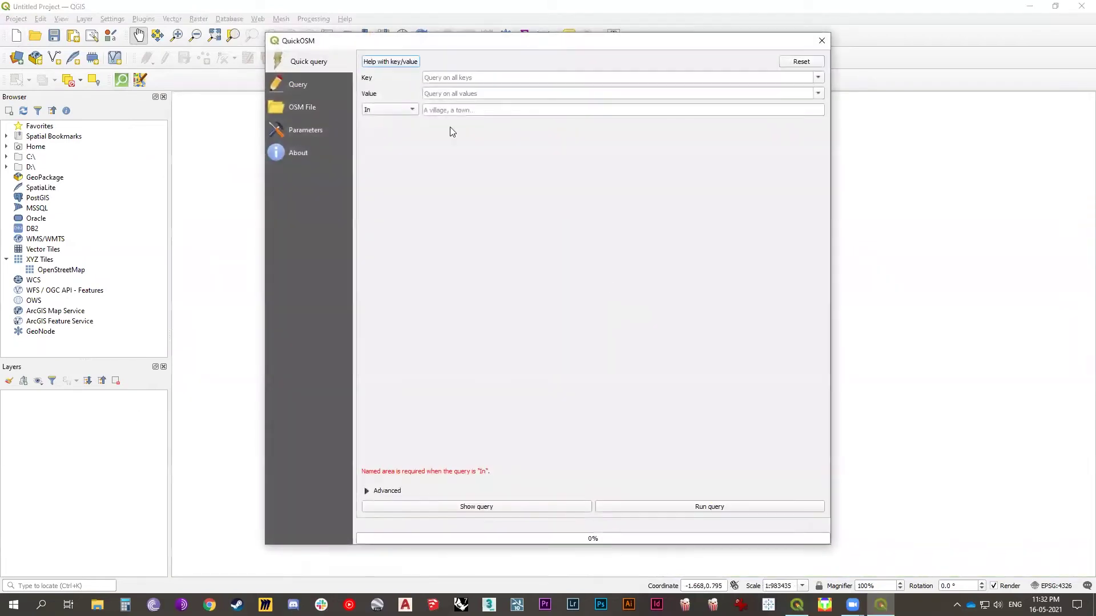
left_click(380, 111)
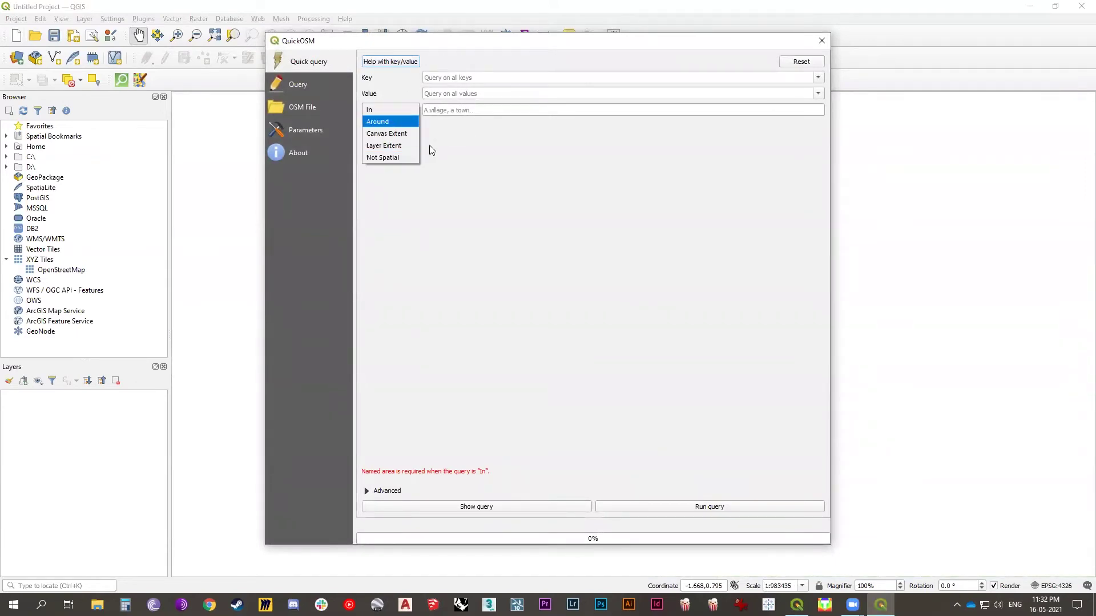
left_click(482, 155)
left_click(440, 110)
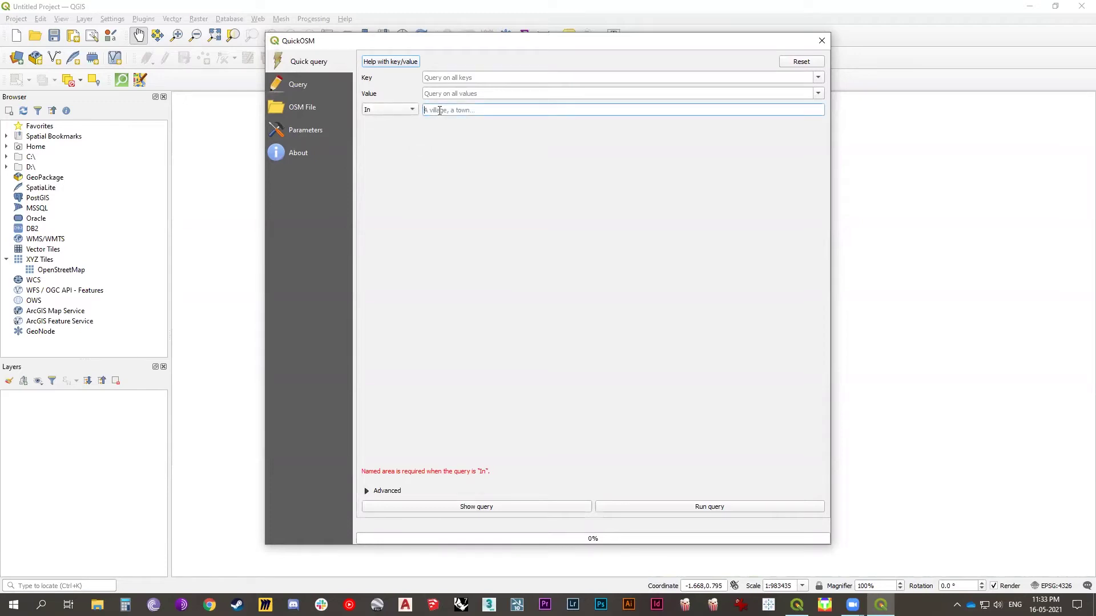
type("Glen eira")
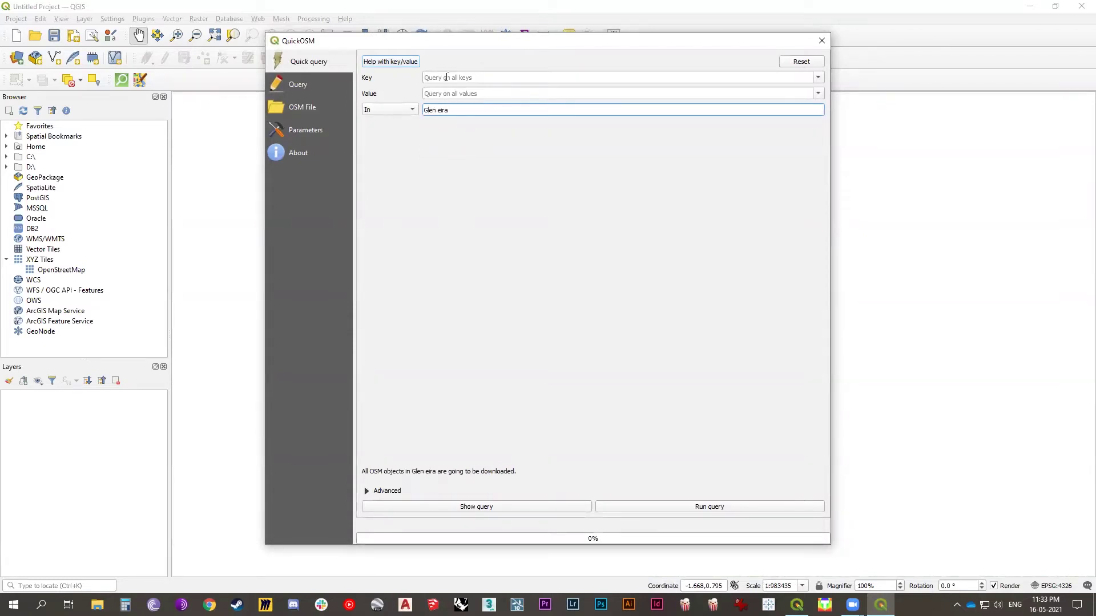
Set the quick query's key to boundary and its value to administrative.
left_click(435, 80)
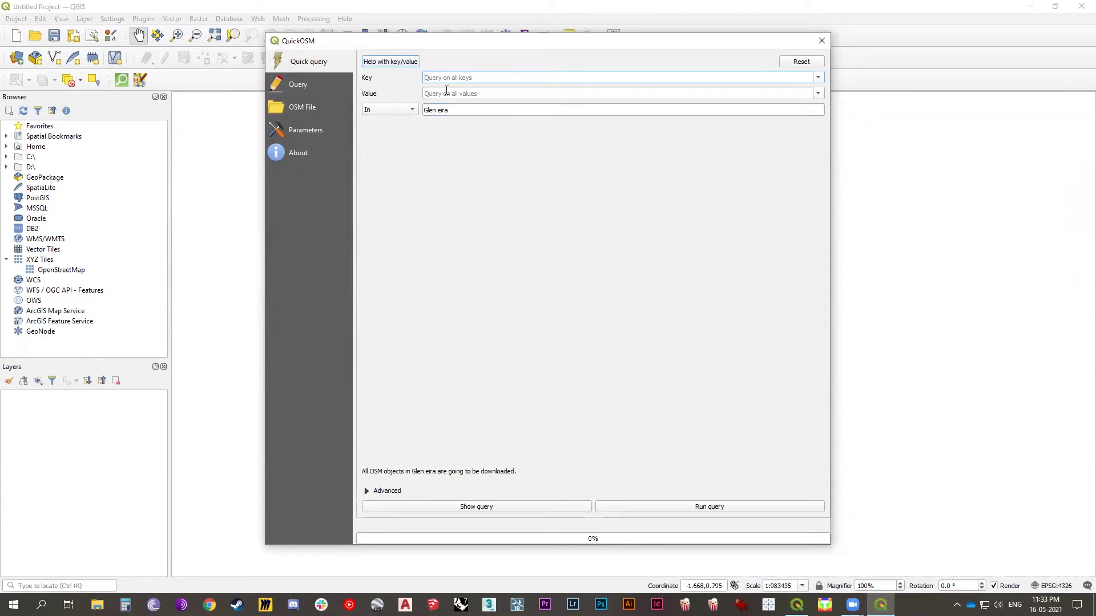
type("b")
left_click(449, 88)
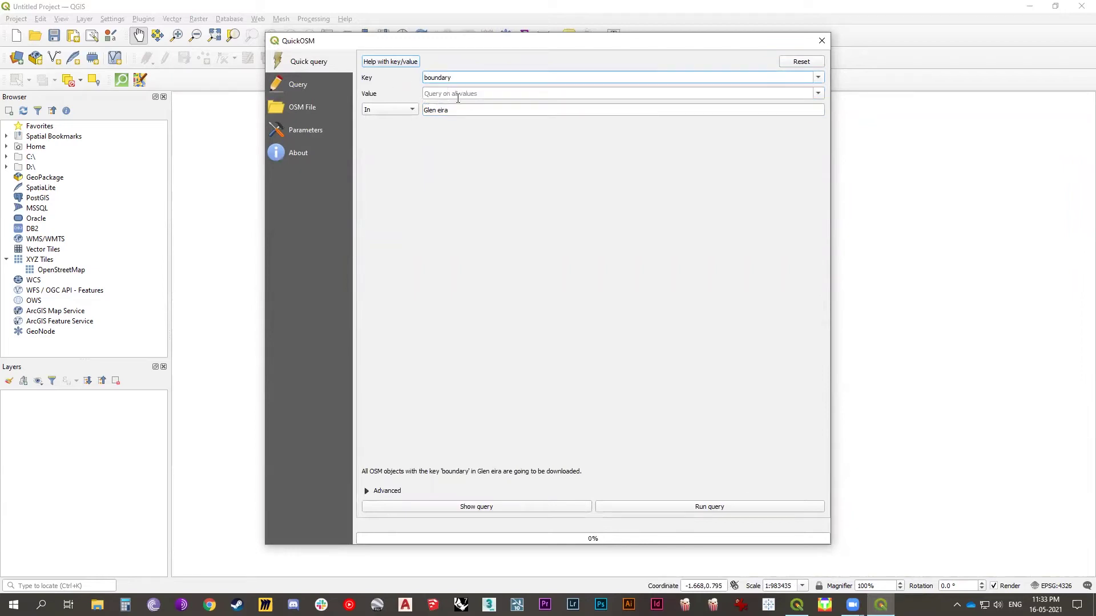
left_click(818, 93)
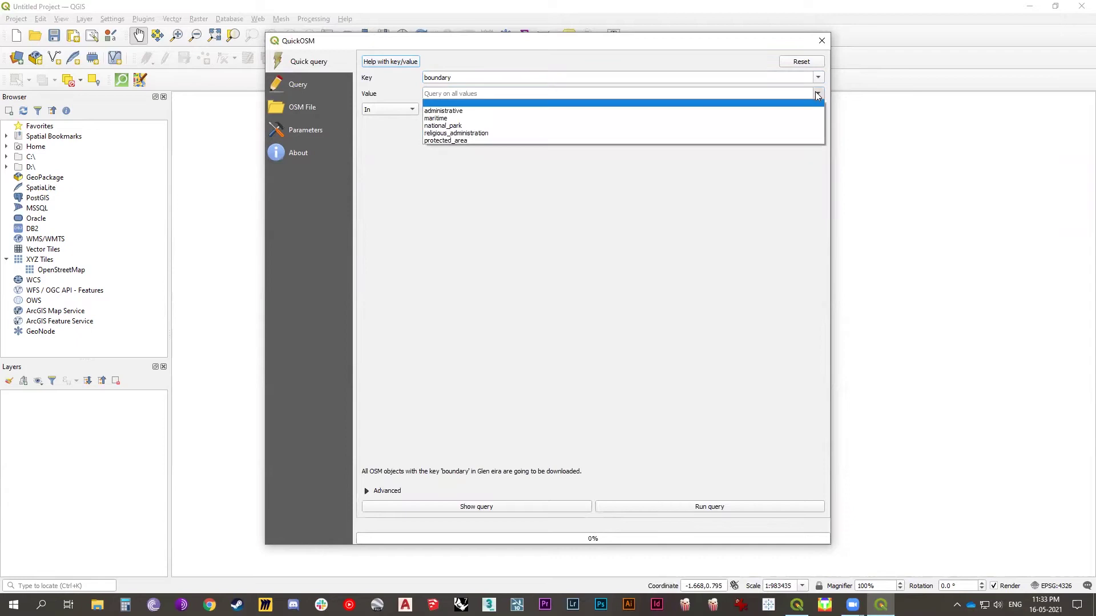
left_click(448, 112)
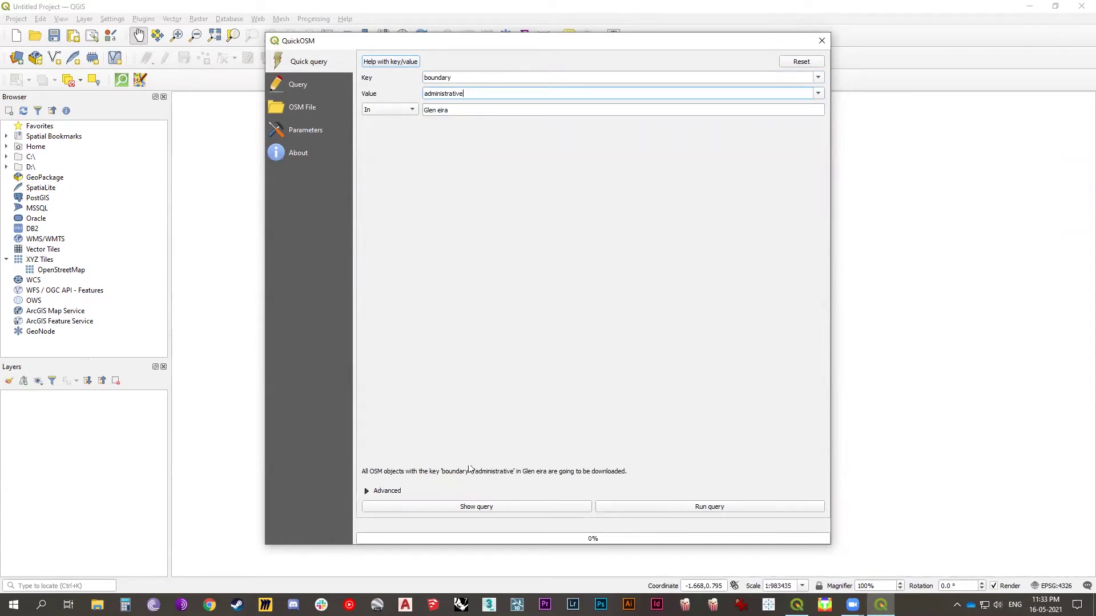
Exclude Points from the output types in the advanced options, run the boundary query, and close QuickOSM.
left_click(376, 491)
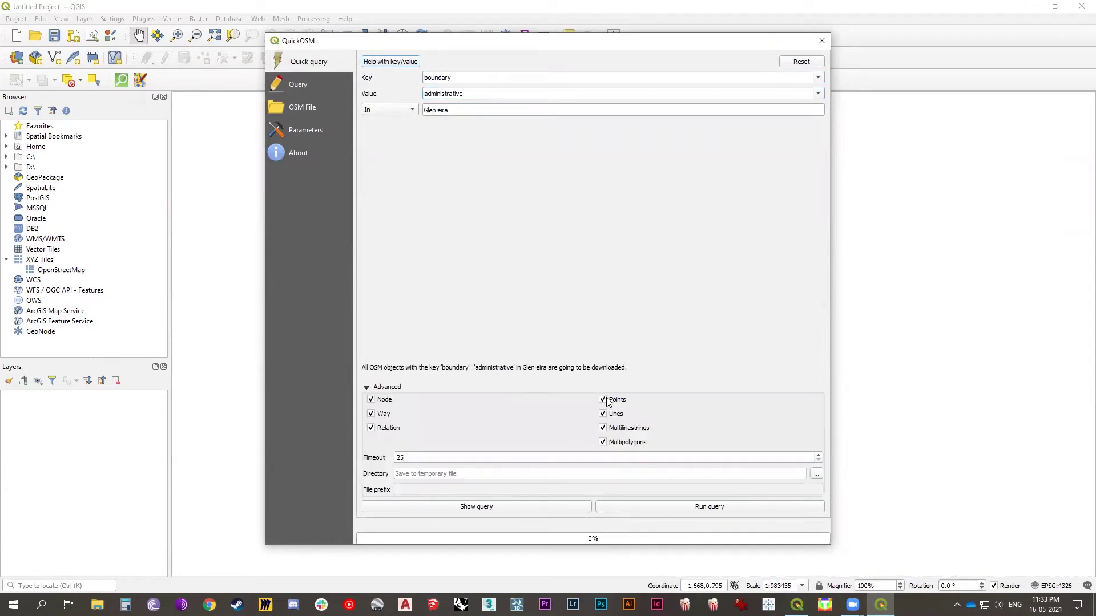
left_click(672, 510)
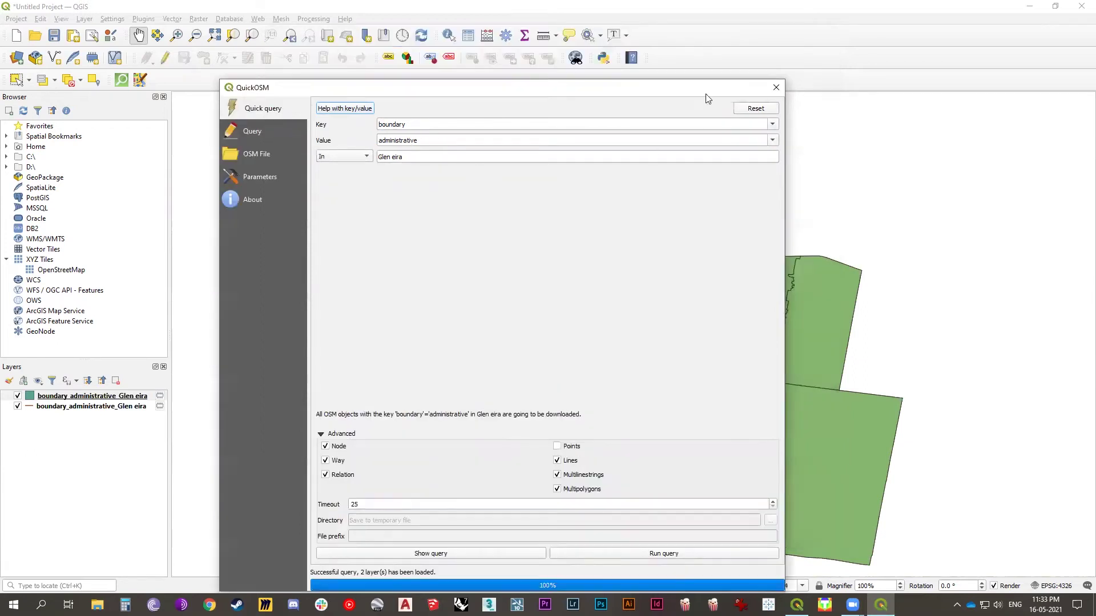
left_click(776, 89)
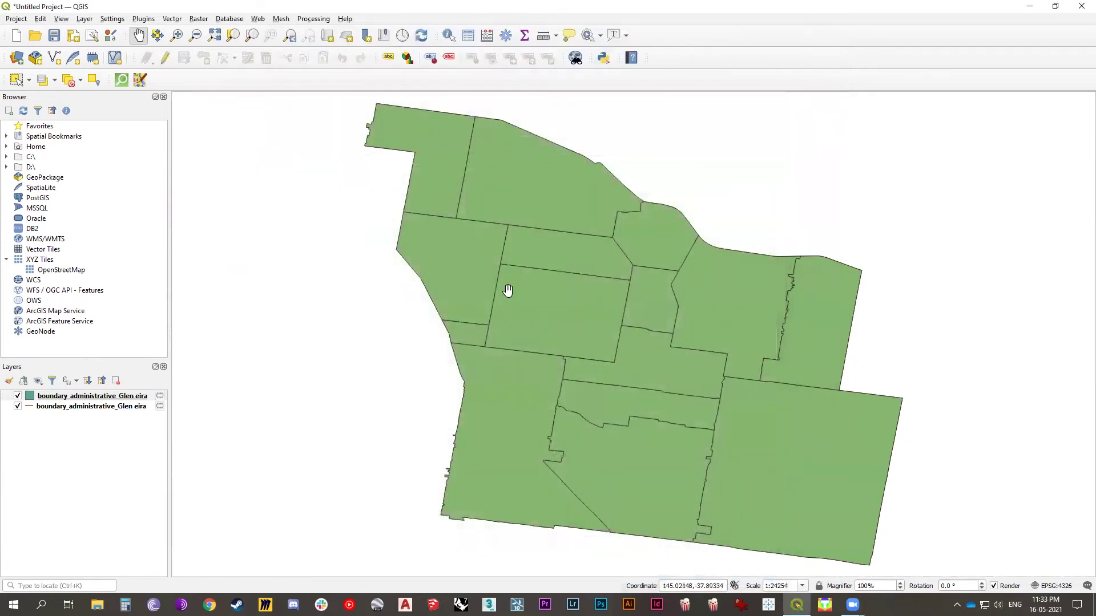
Add the OpenStreetMap XYZ tiles as a basemap and place that layer beneath both Glen eira boundary layers.
scroll(425, 279, "down", 2)
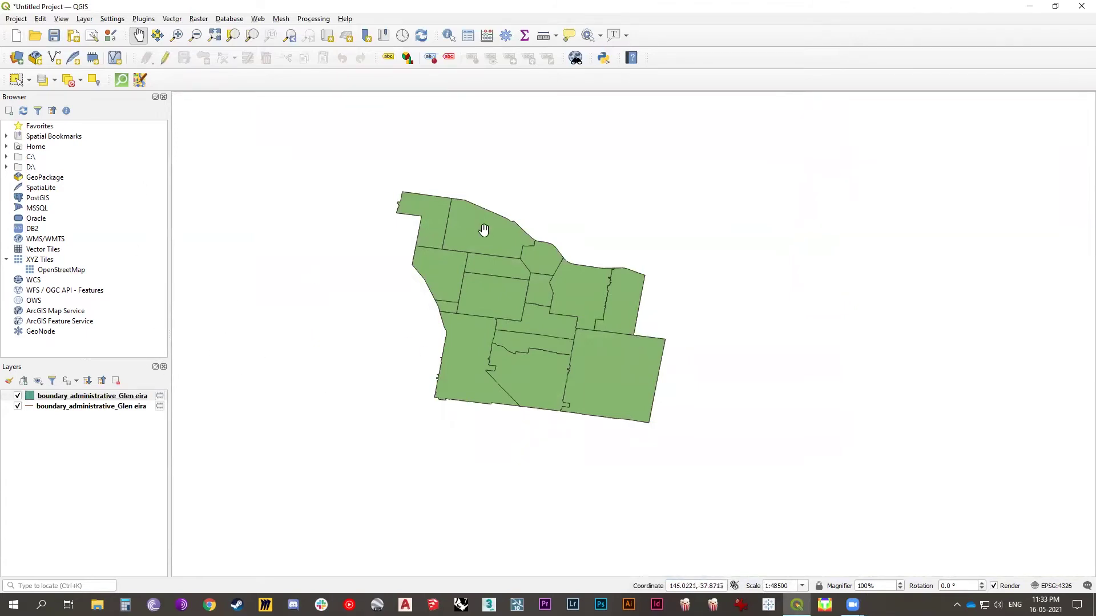
left_click_drag(59, 271, 85, 446)
left_click_drag(47, 398, 49, 440)
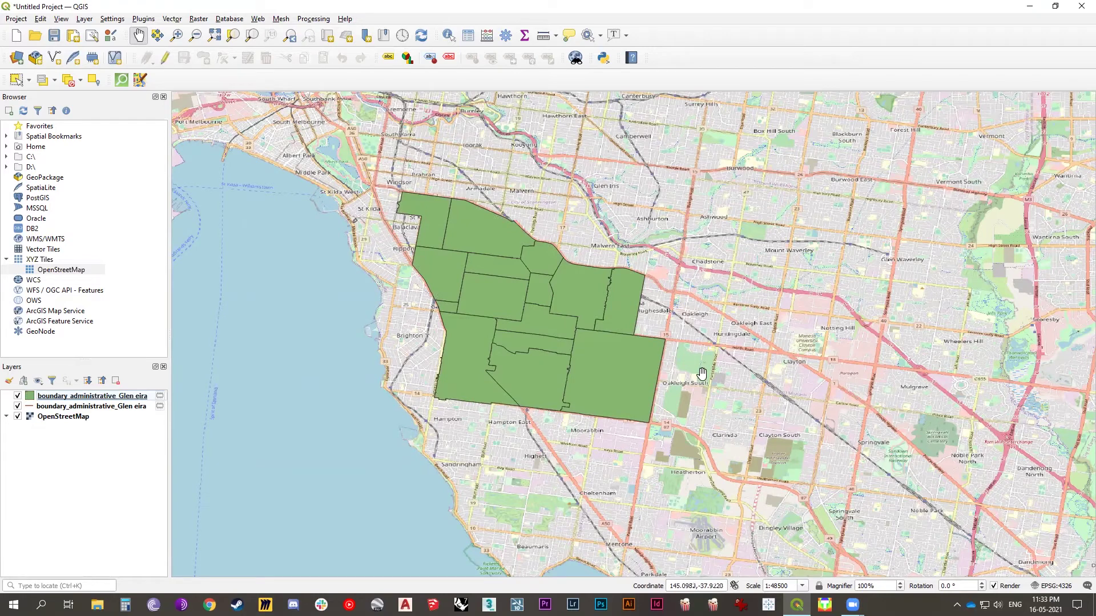
left_click_drag(929, 510, 860, 470)
scroll(573, 339, "up", 1)
left_click_drag(512, 396, 628, 500)
scroll(548, 366, "down", 1)
scroll(618, 435, "up", 1)
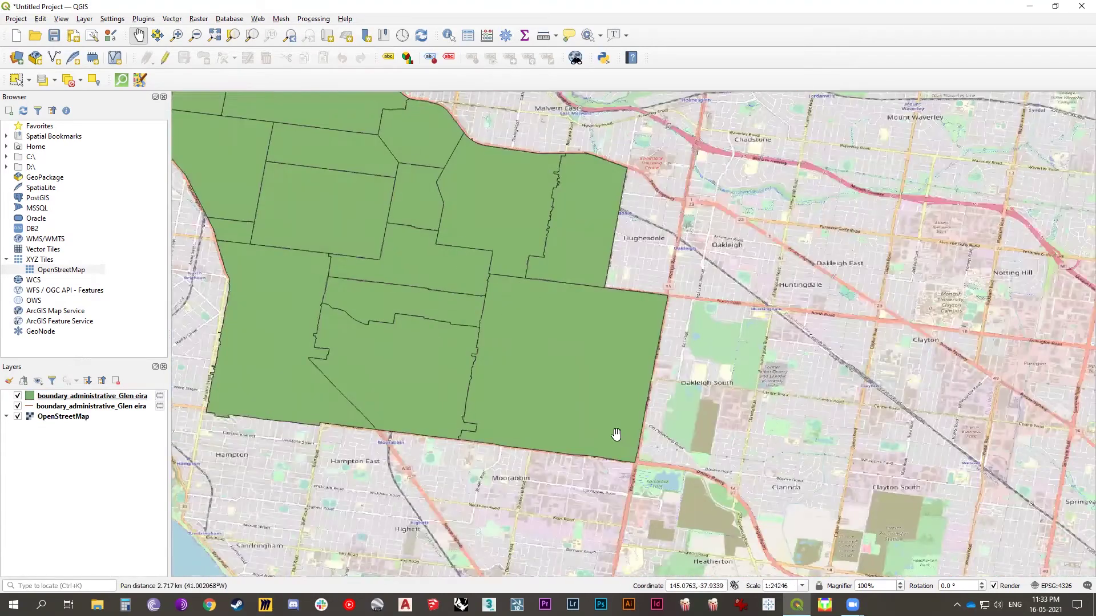
scroll(604, 434, "down", 1)
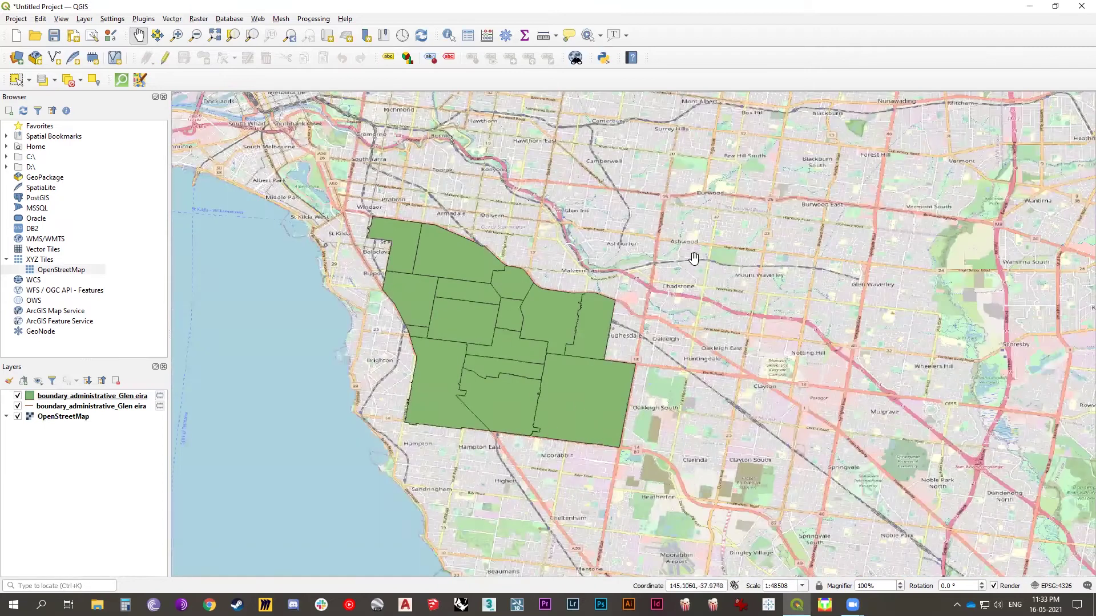
Review the project's coordinate reference system settings and close them without making changes.
left_click(1047, 586)
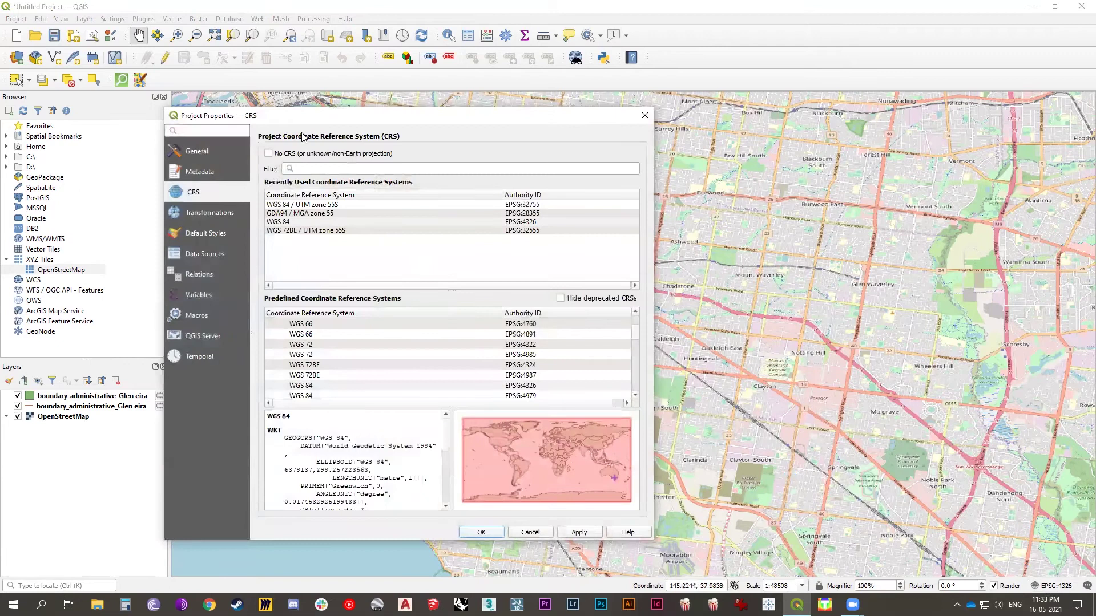
left_click_drag(382, 121, 296, 102)
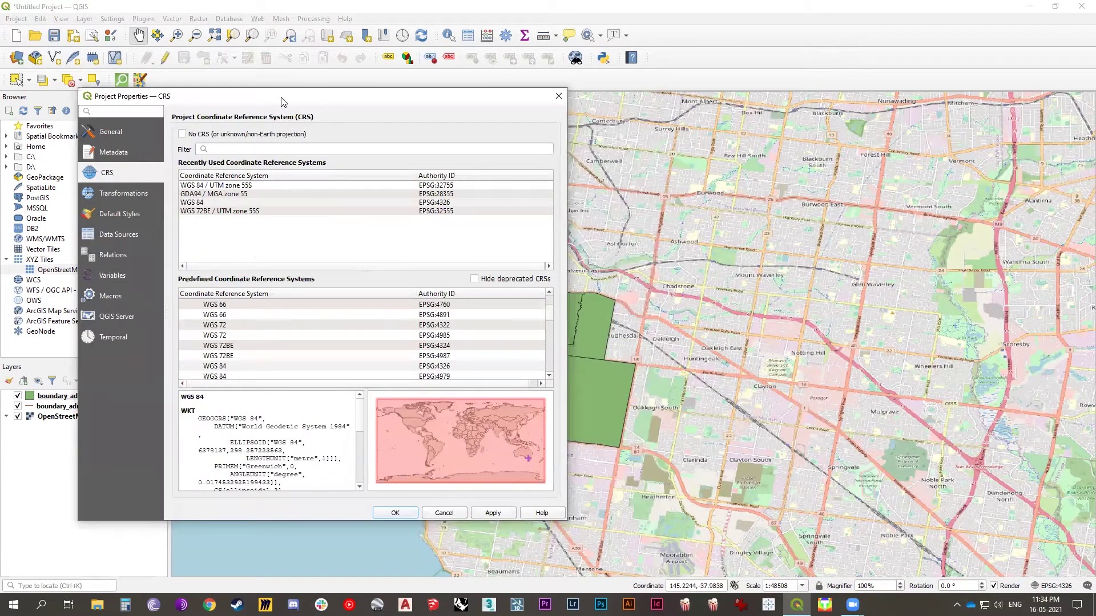
left_click_drag(287, 102, 857, 107)
left_click(865, 110)
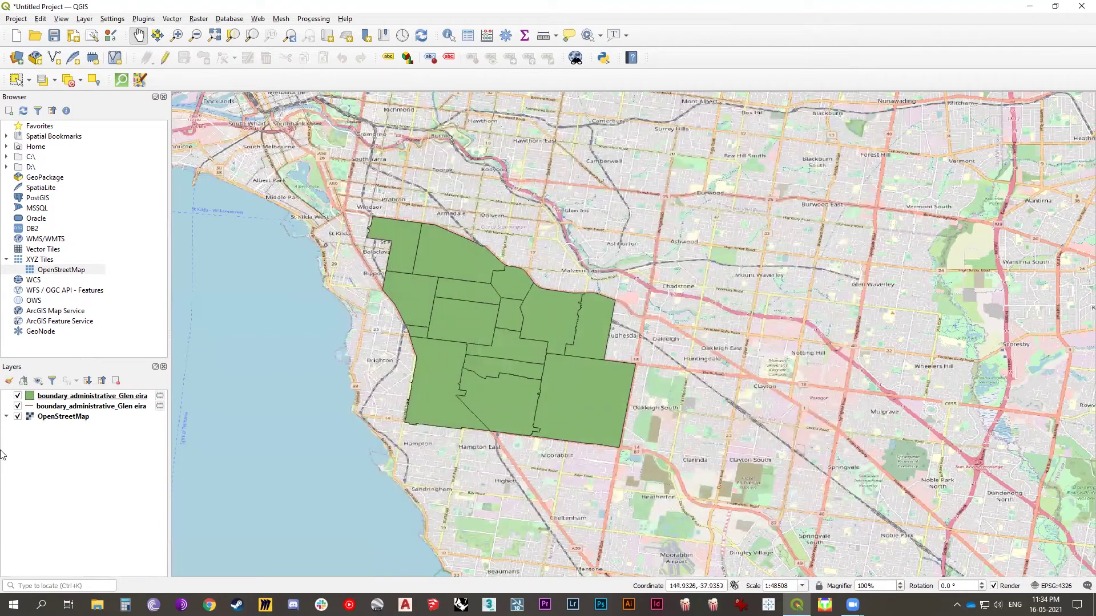
Check the coordinate reference system assigned to the OpenStreetMap layer in its source properties.
double_click(59, 418)
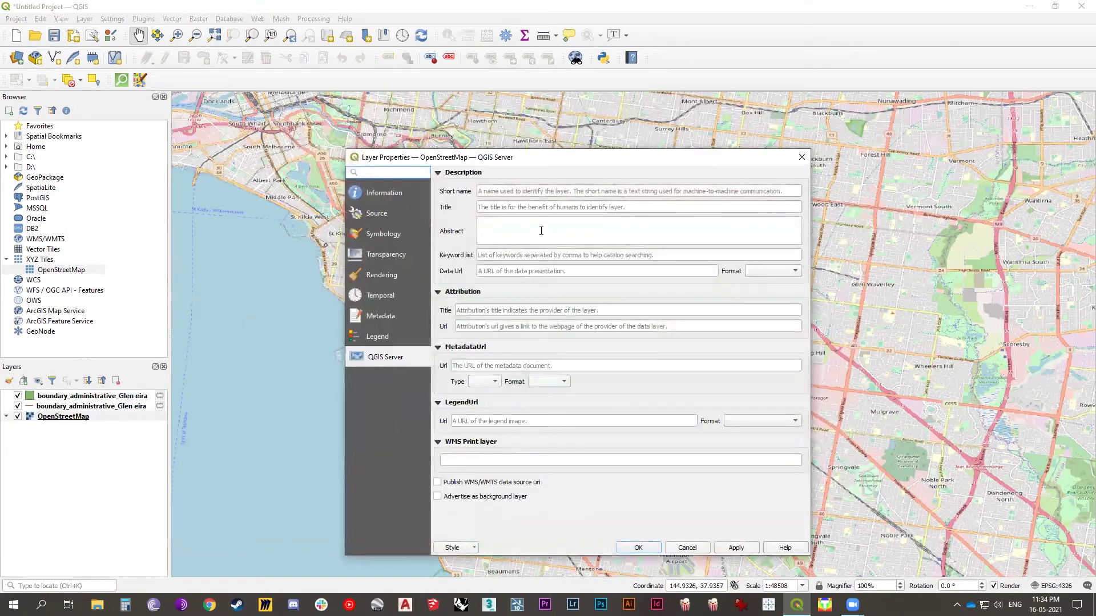
left_click(376, 212)
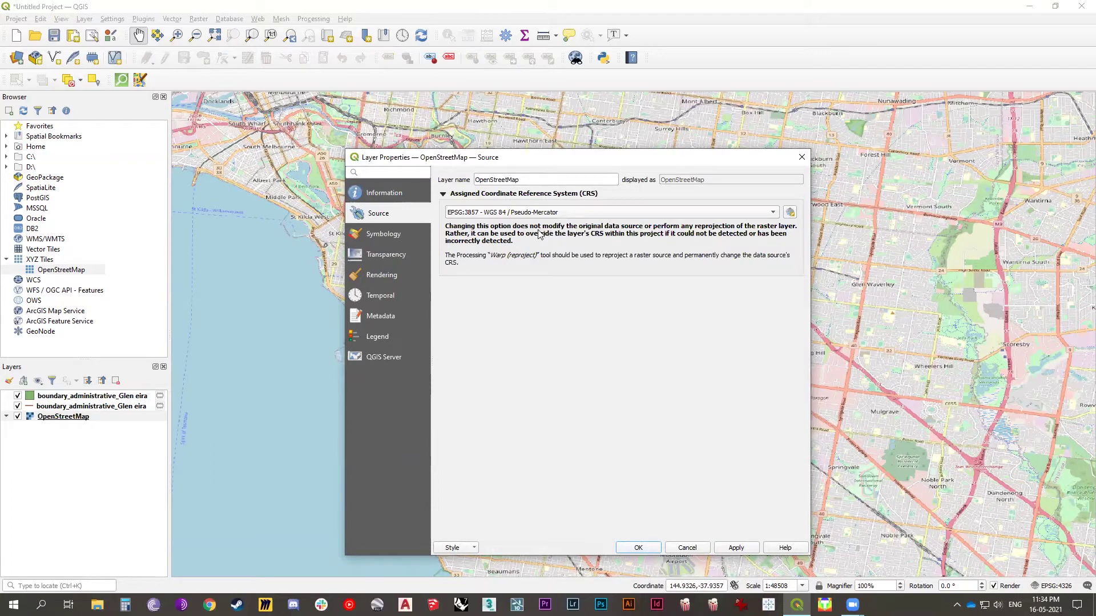
left_click(639, 546)
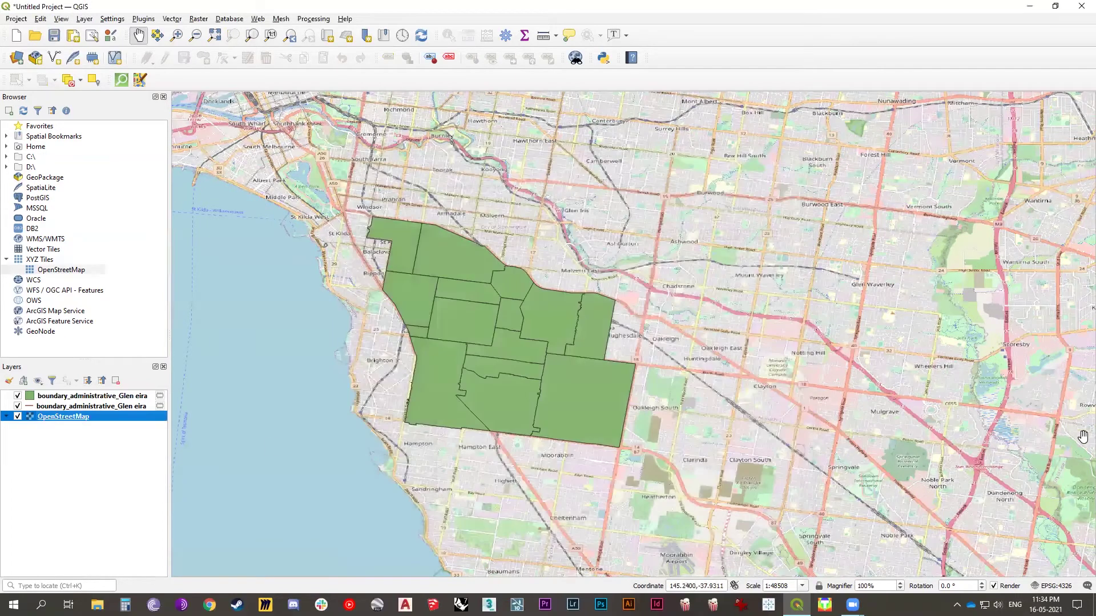
Set the project's coordinate reference system to WGS 84 / UTM zone 55S (EPSG:32755).
left_click(1049, 585)
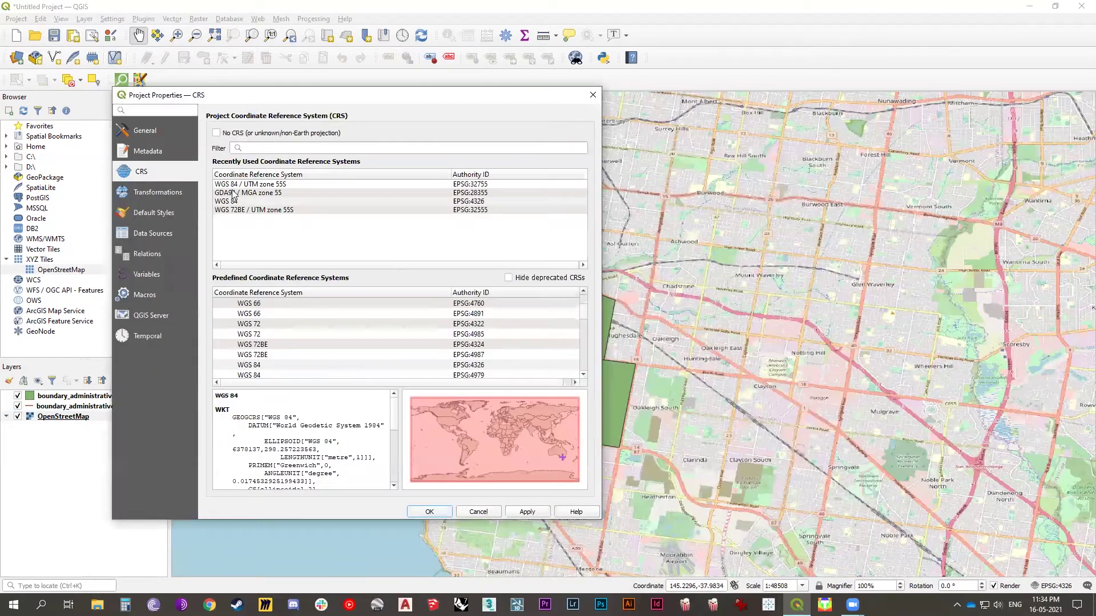
left_click(242, 186)
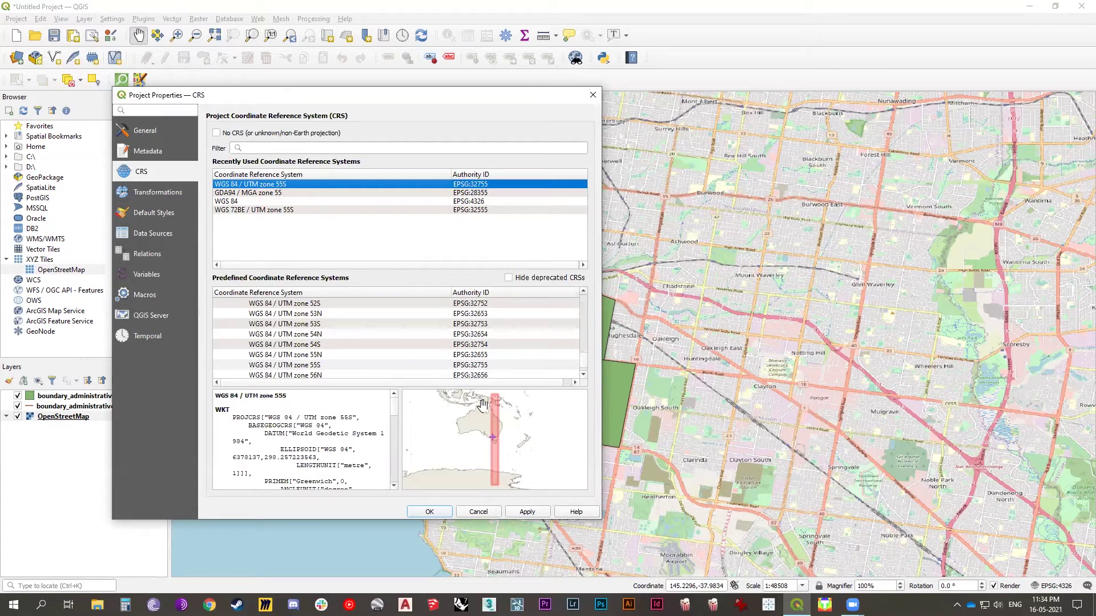
left_click(430, 512)
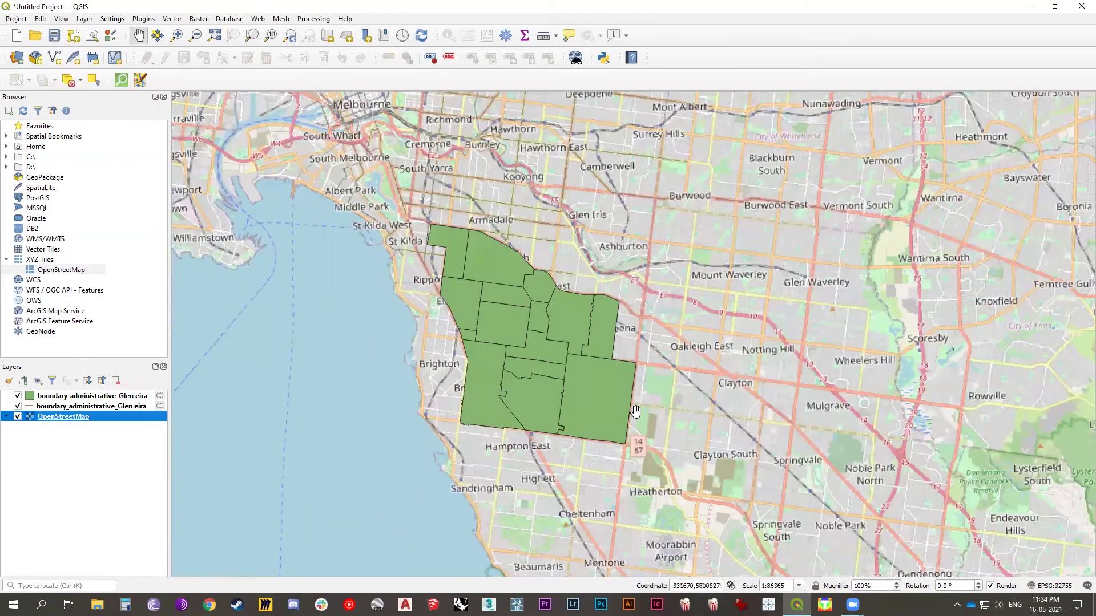
Toggle the visibility of the line and polygon Glen eira boundary layers to compare what each one shows.
left_click(45, 407)
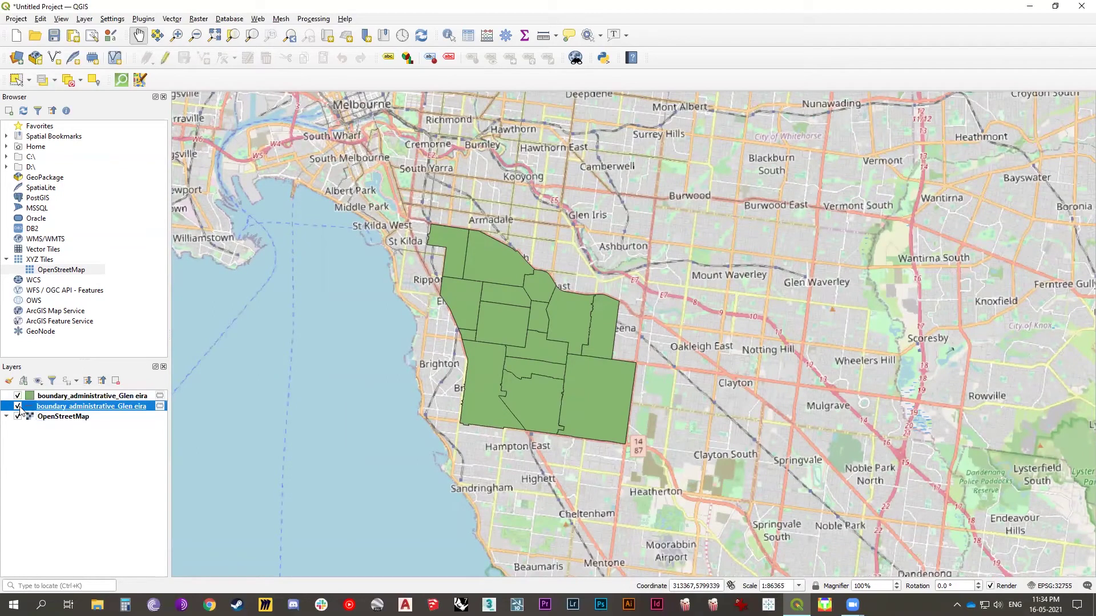
left_click(17, 405)
left_click(18, 405)
left_click(18, 396)
left_click(18, 396)
Remove the filled polygon boundary_administrative_Glen eira layer from the project.
right_click(56, 396)
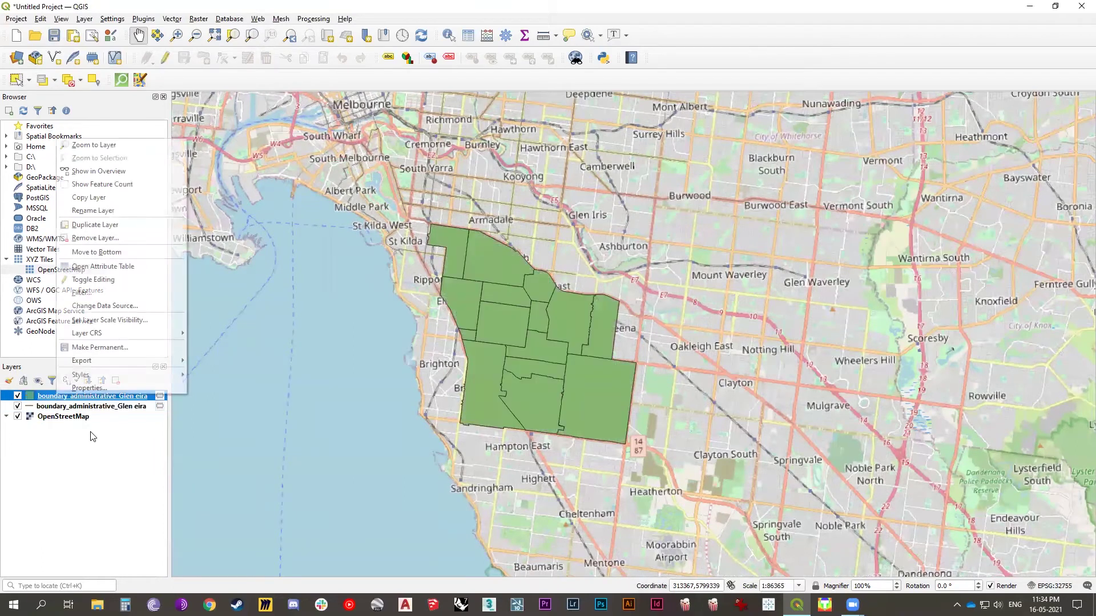
mouse_move(84, 374)
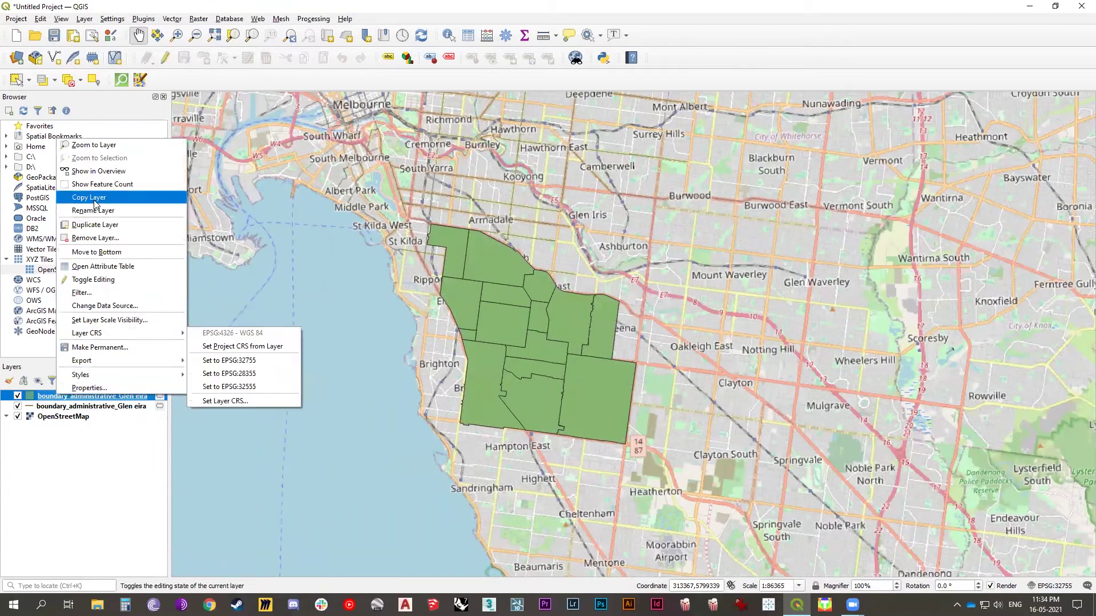
left_click(91, 238)
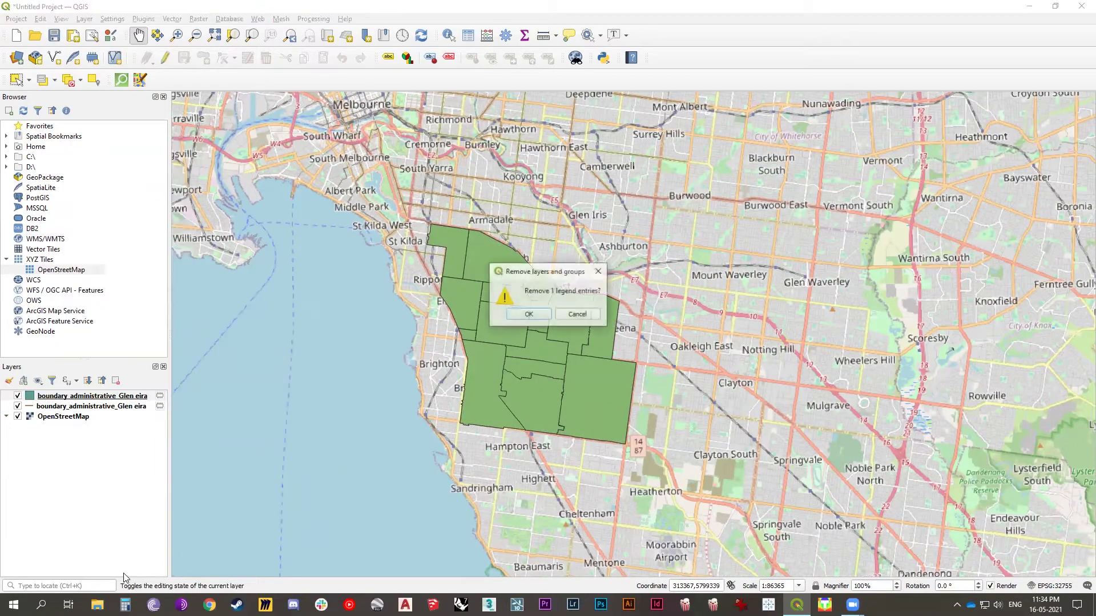
left_click(513, 315)
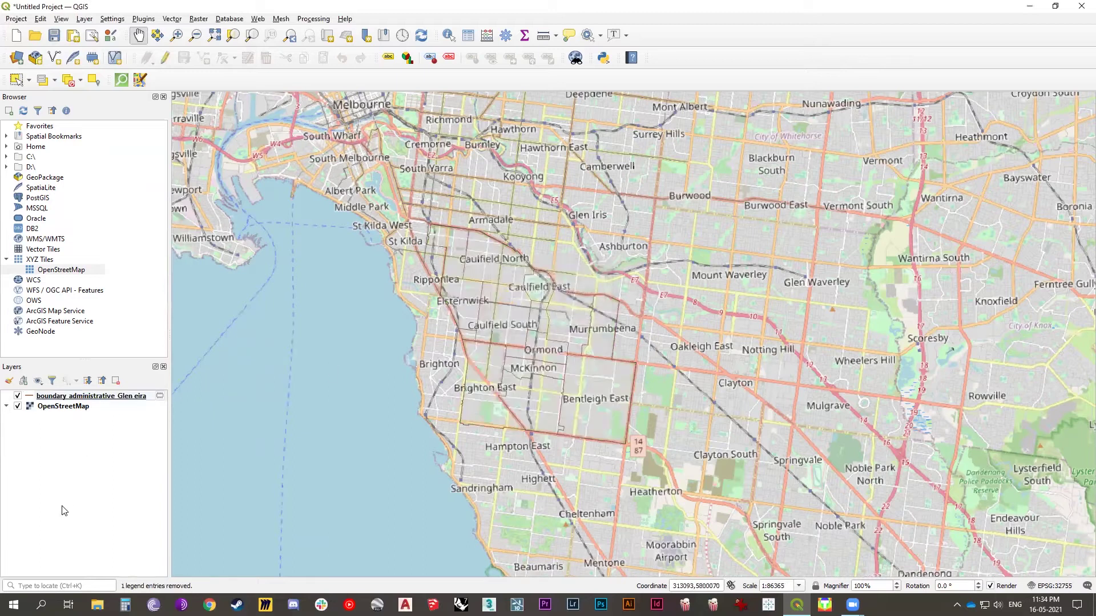
Set up a QuickOSM quick query for the key building in the area glen eira.
left_click(122, 80)
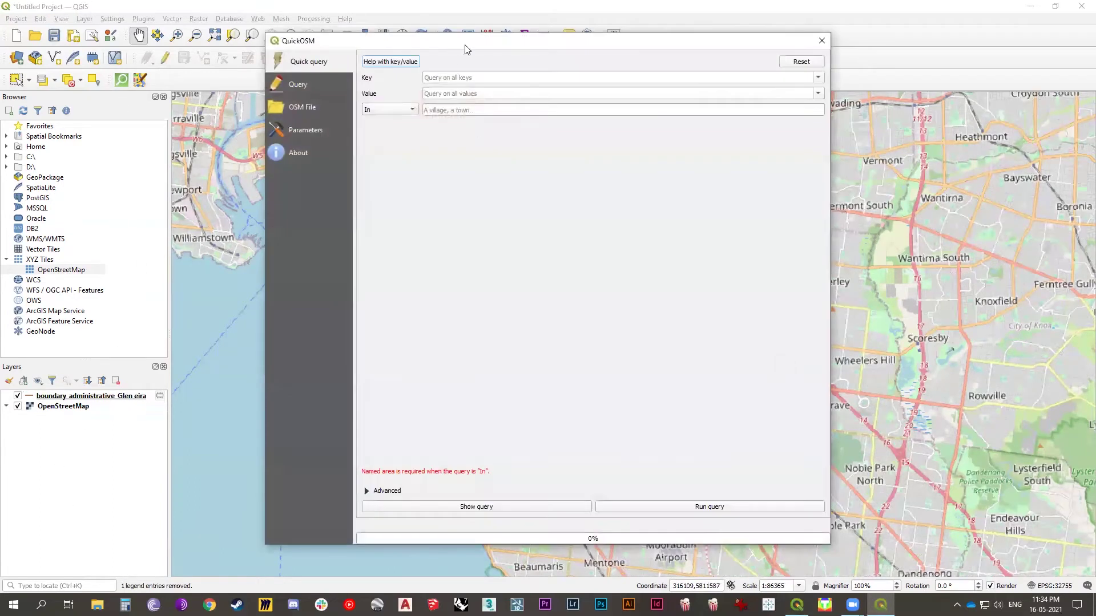
left_click_drag(449, 49, 569, 108)
left_click(562, 138)
type("b")
left_click(565, 152)
left_click(562, 170)
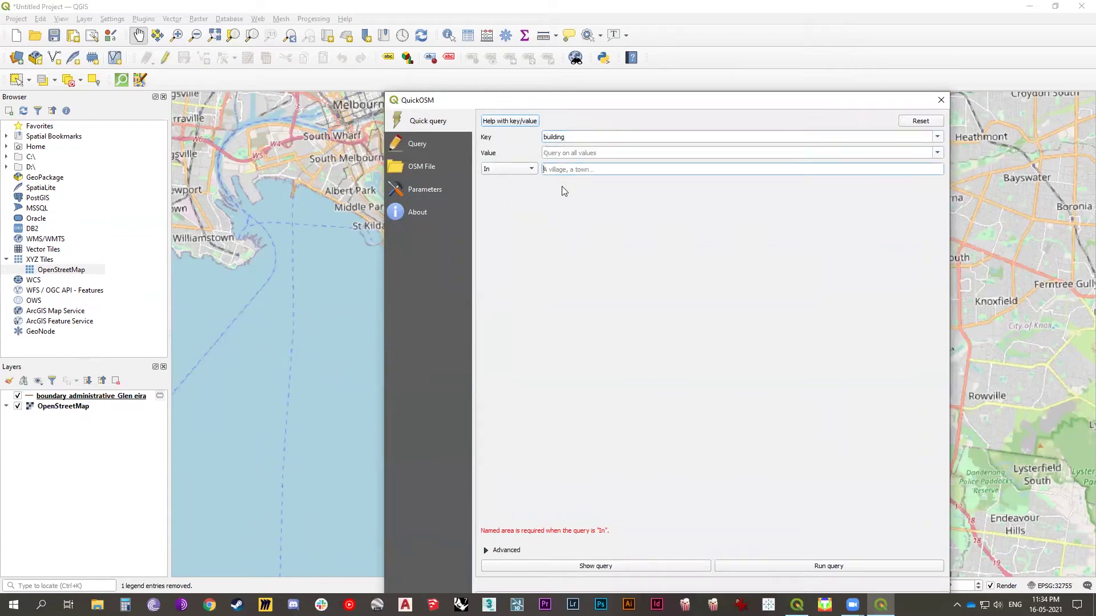
type("g")
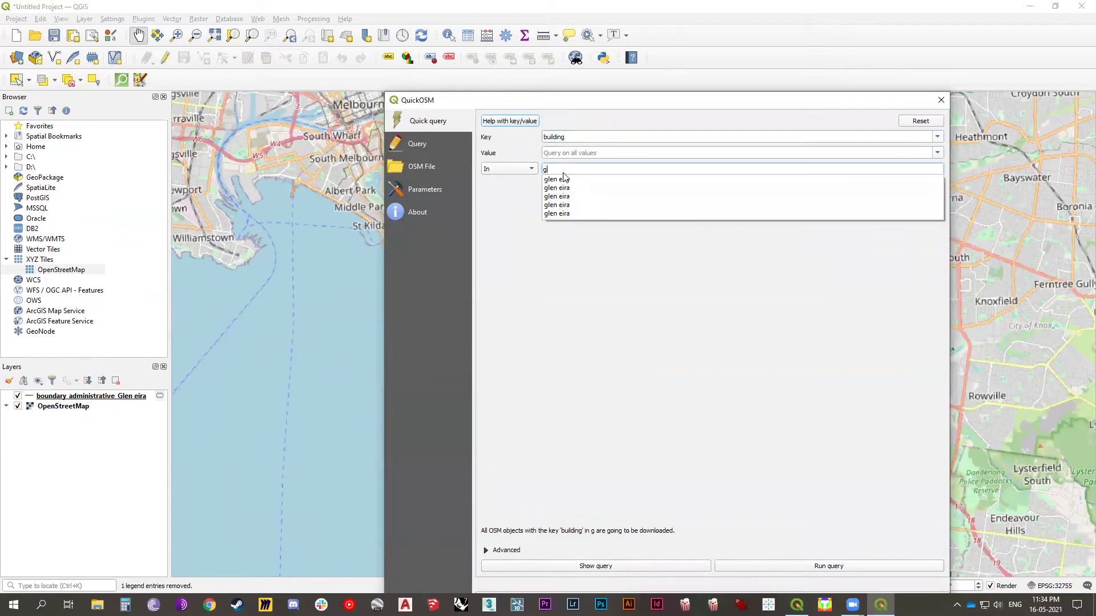
type("l")
left_click(564, 178)
Exclude points in the advanced query options and run the building query.
left_click_drag(571, 98, 441, 47)
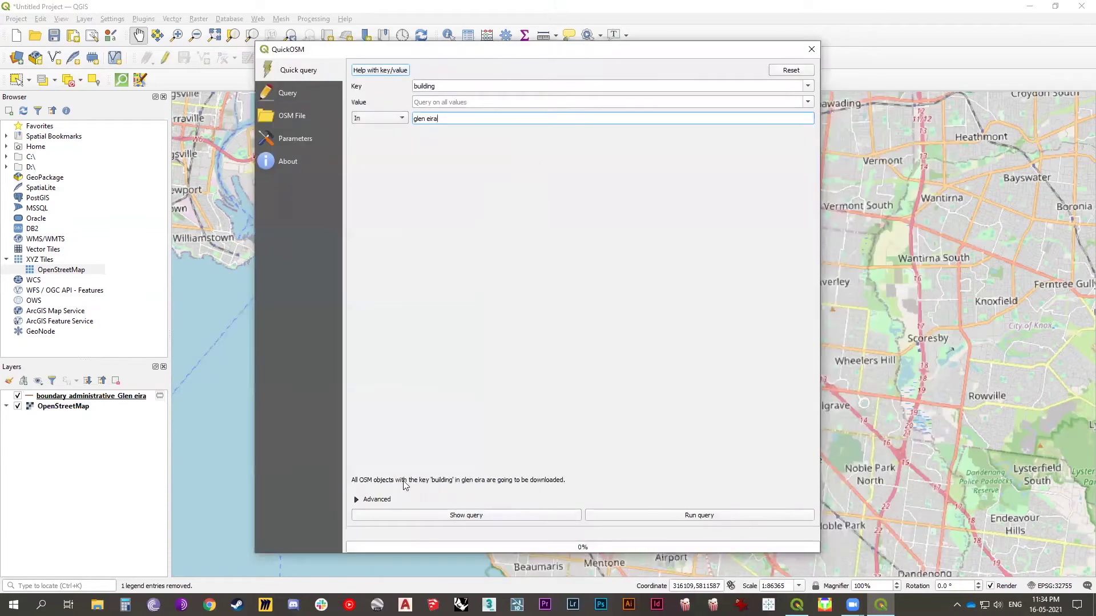
left_click(356, 500)
left_click(593, 408)
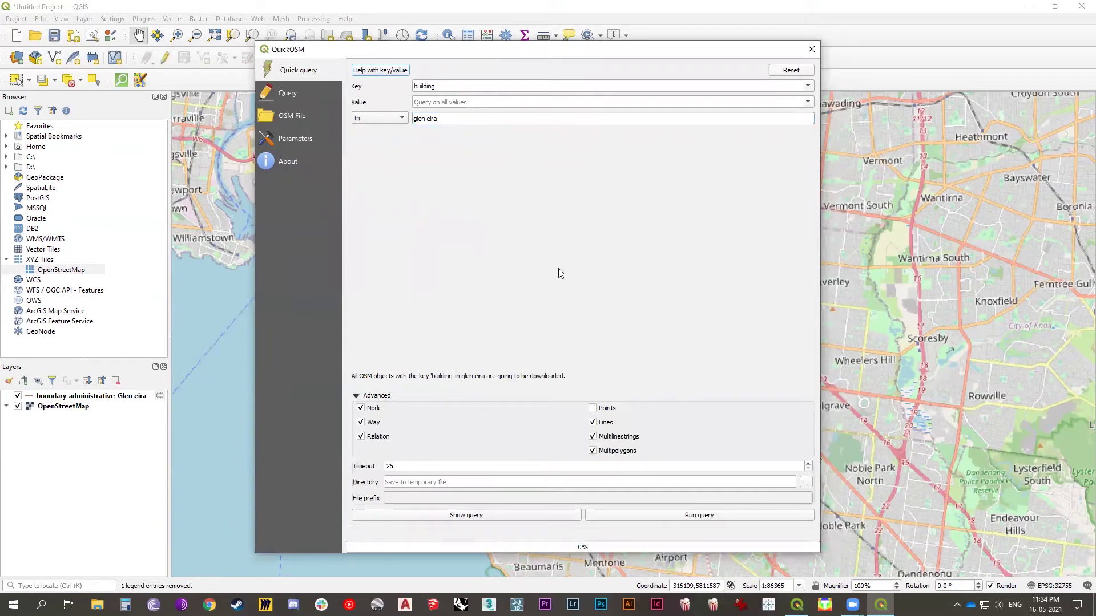
left_click(696, 511)
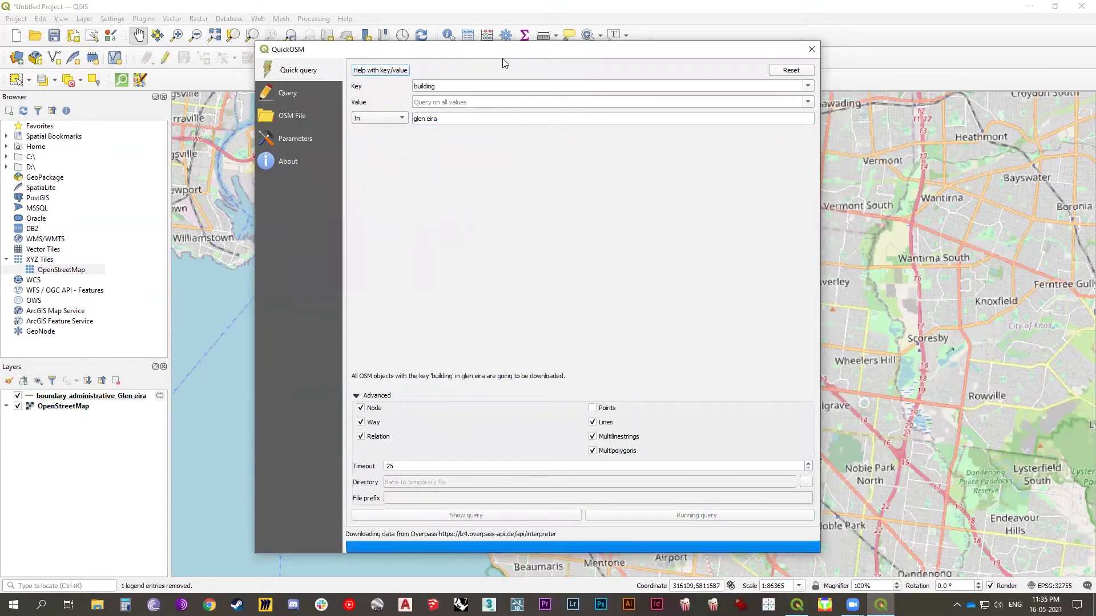
left_click_drag(502, 58, 1001, 227)
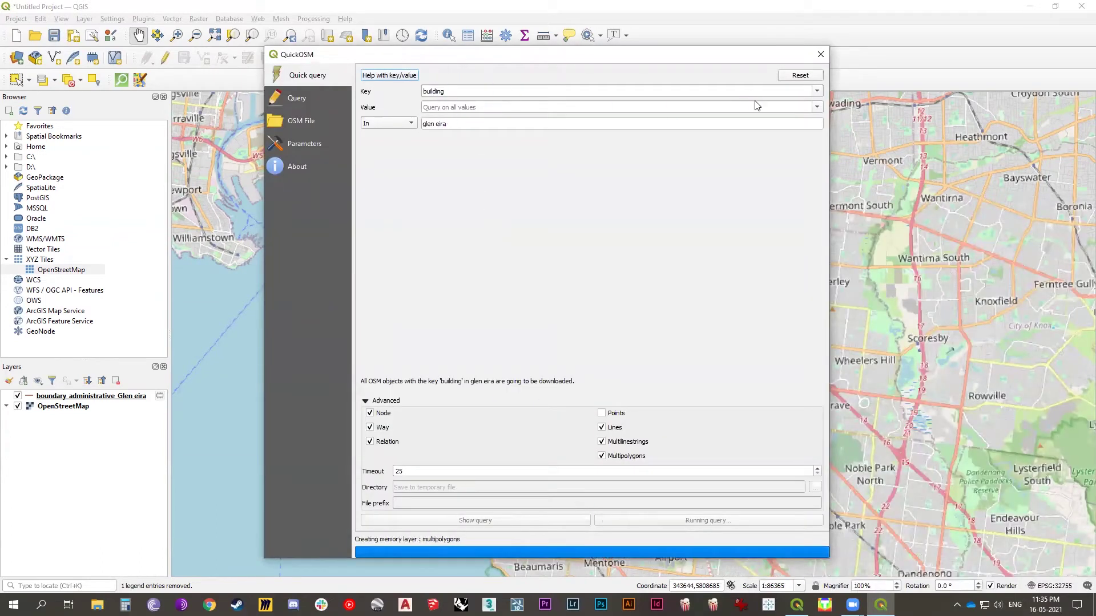
Run a second QuickOSM query with the key highway in glen eira and close the query dialog.
double_click(438, 112)
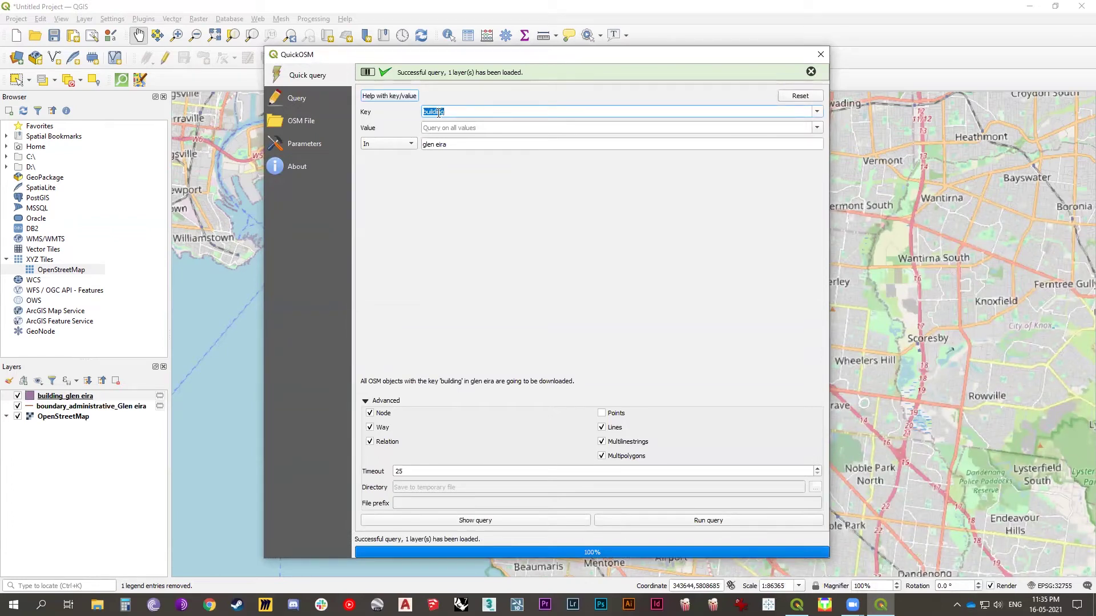
type("hi")
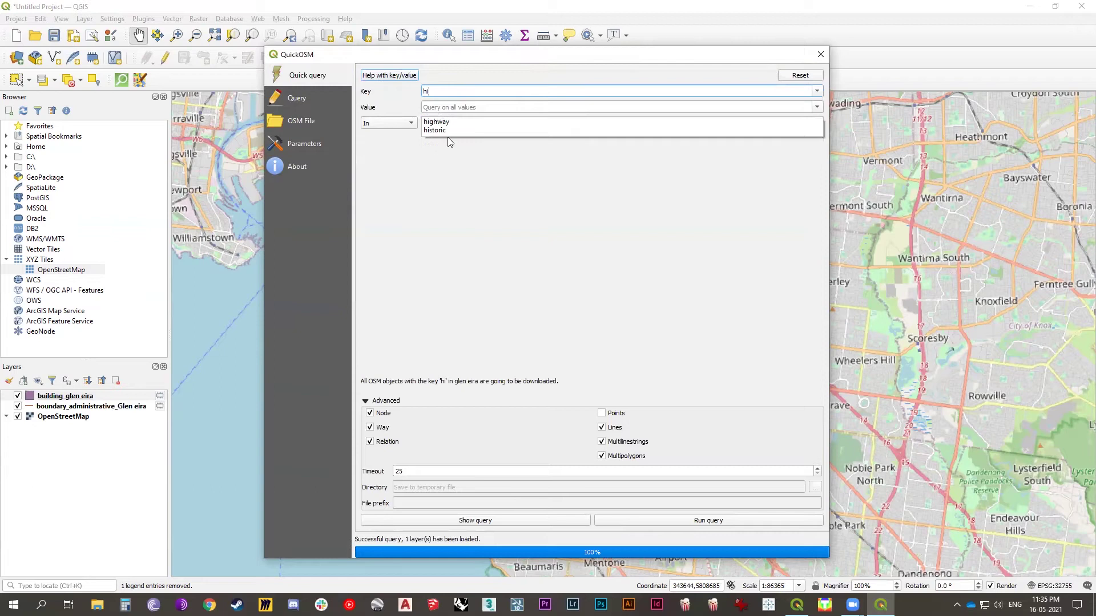
left_click(437, 122)
left_click(660, 521)
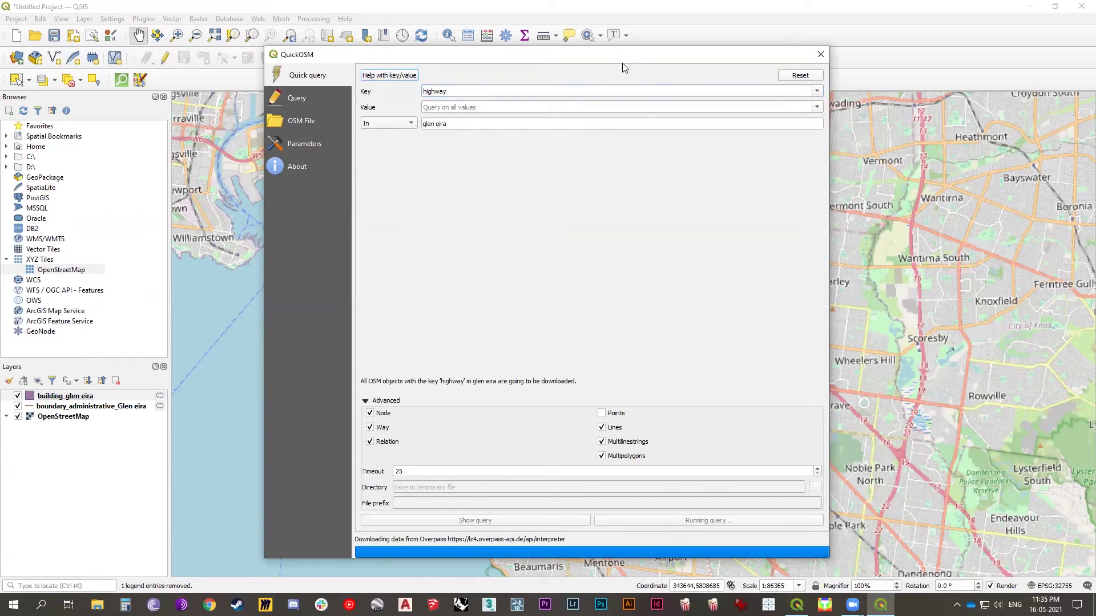
left_click_drag(622, 64, 775, 66)
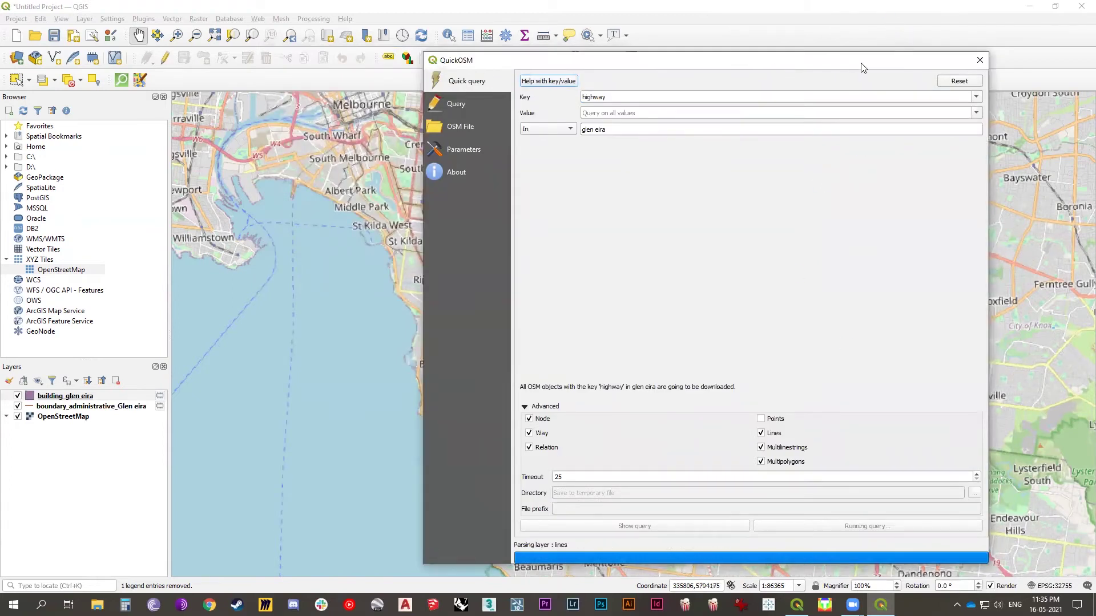
left_click_drag(863, 68, 1068, 45)
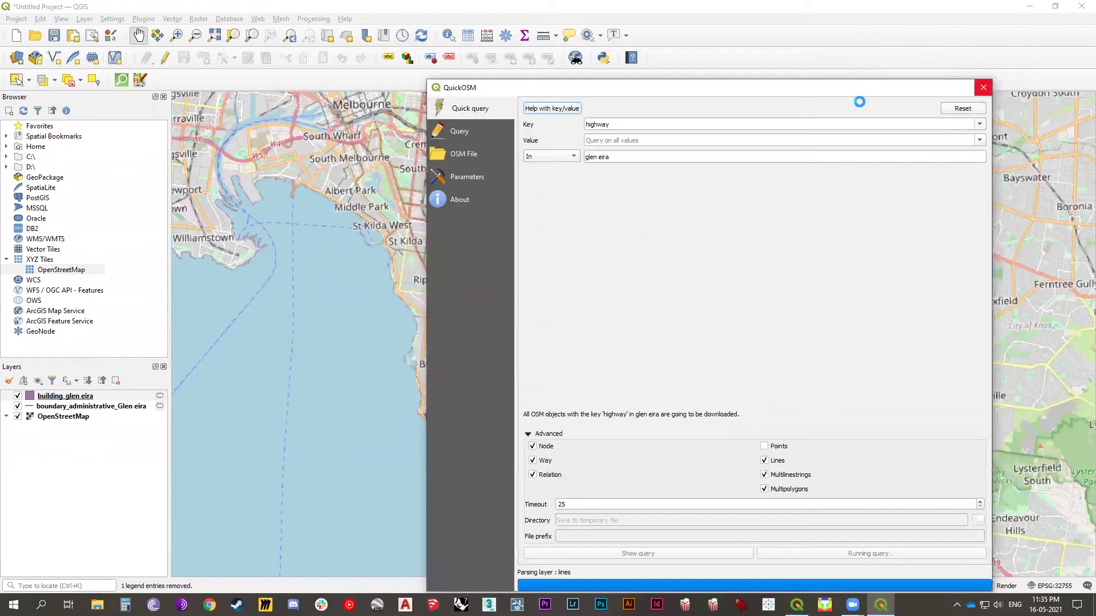
left_click_drag(652, 91, 731, 23)
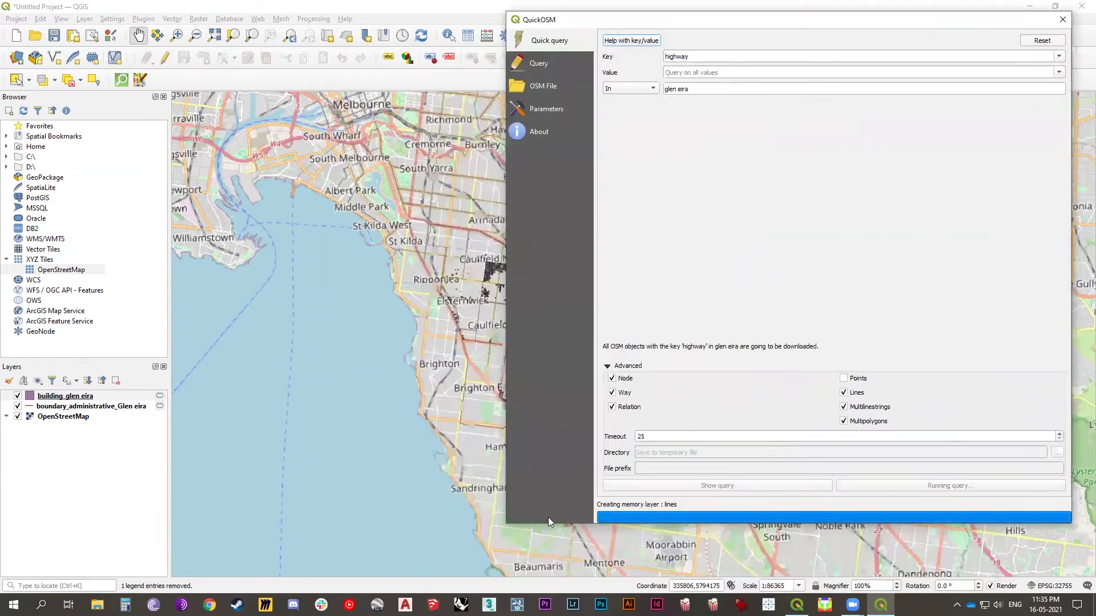
left_click(1061, 21)
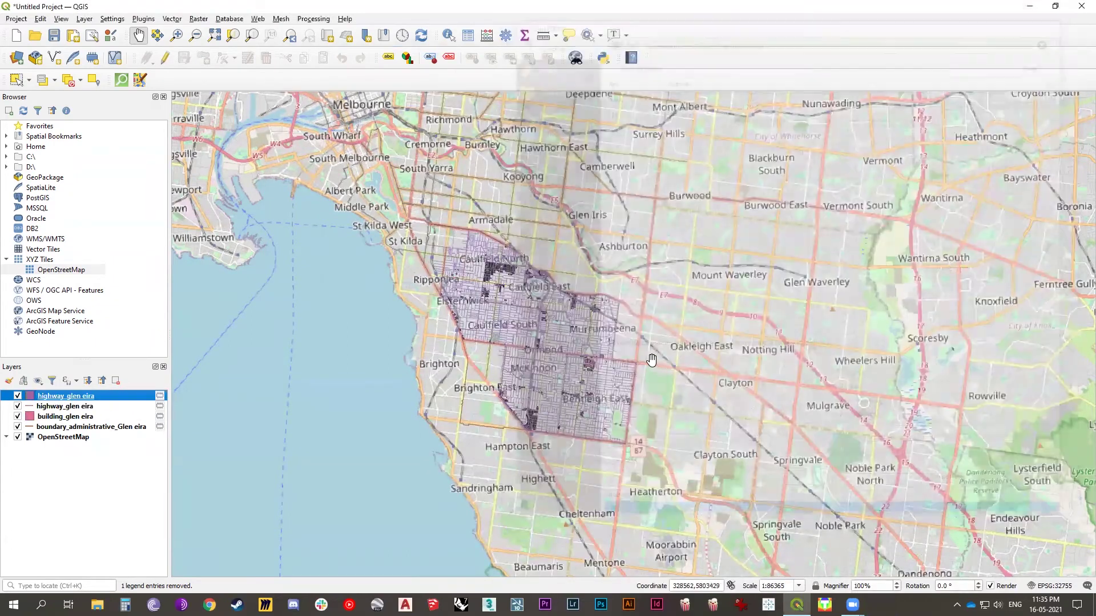
Examine the downloaded building and highway features across Glen Eira against the basemap.
scroll(511, 320, "up", 1)
left_click_drag(568, 375, 547, 373)
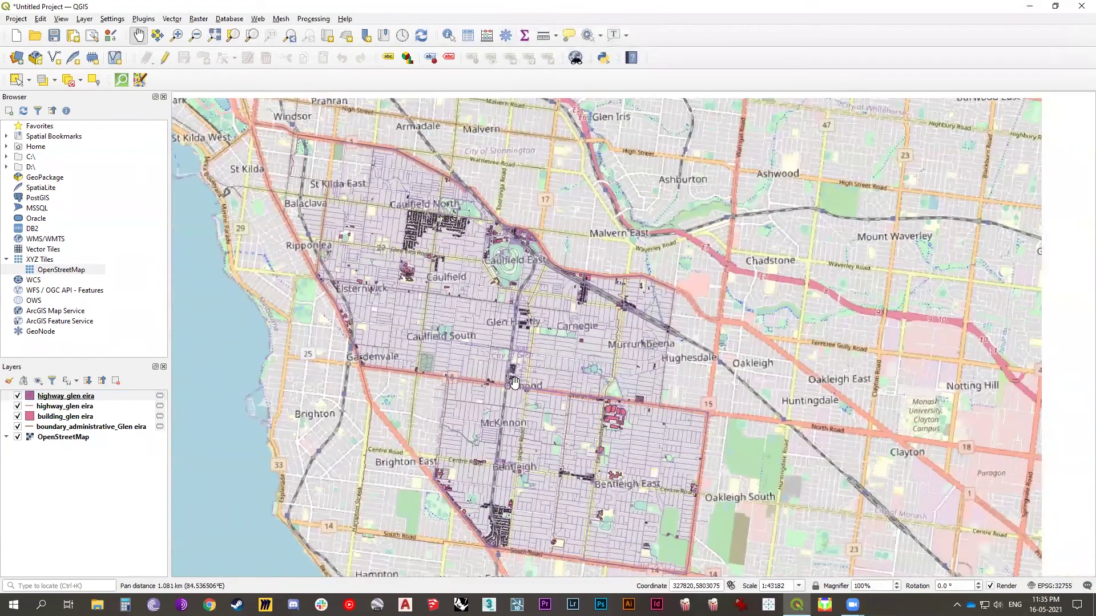
scroll(539, 355, "up", 1)
scroll(539, 355, "down", 1)
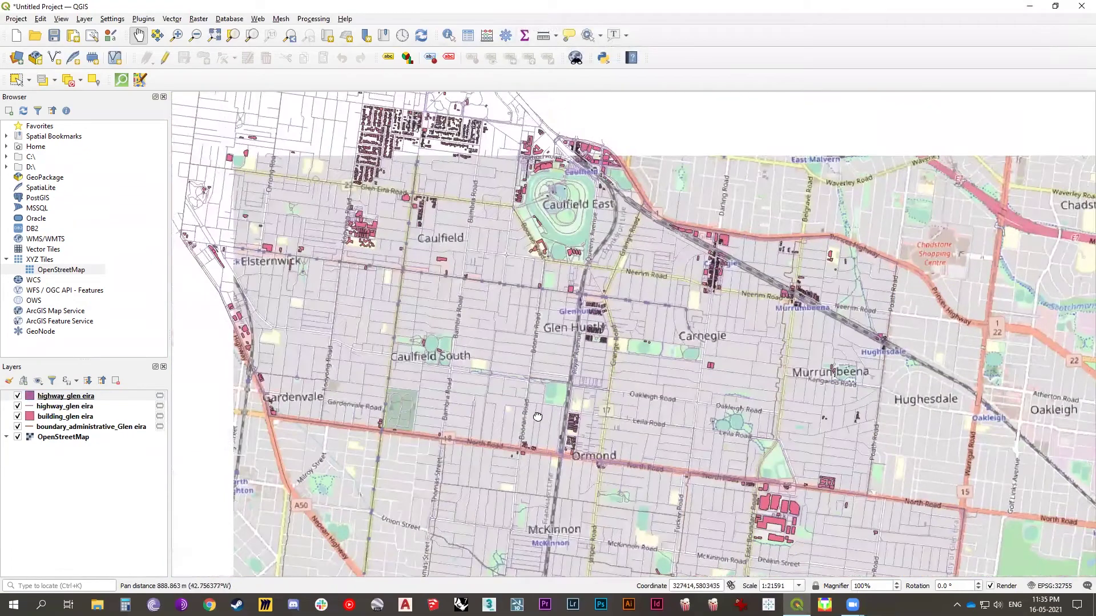
scroll(483, 406, "down", 1)
left_click_drag(511, 410, 524, 365)
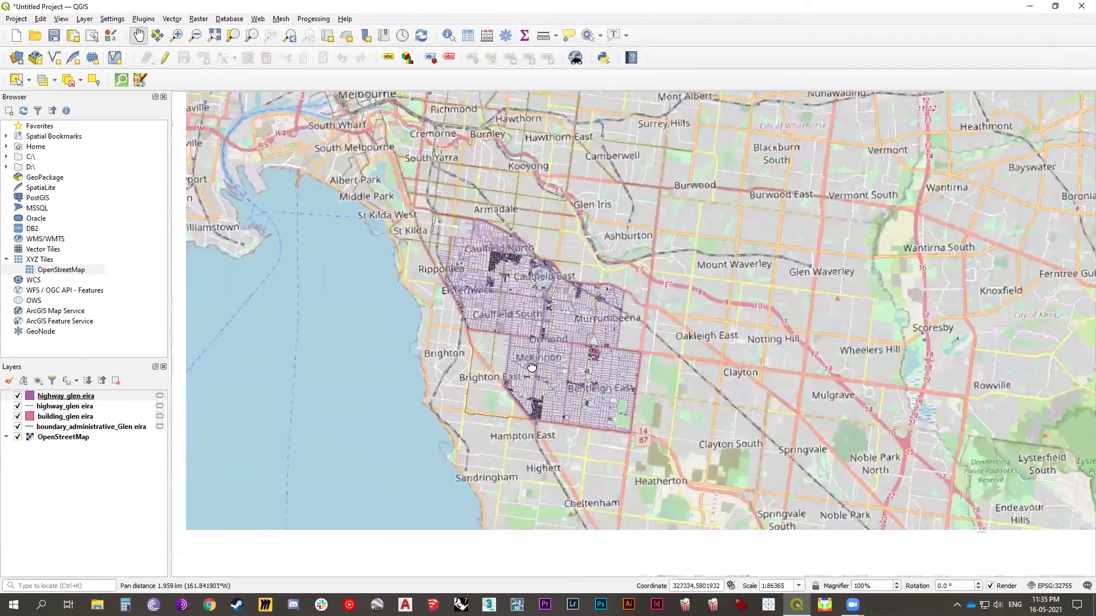
scroll(525, 366, "up", 1)
left_click_drag(556, 278, 563, 341)
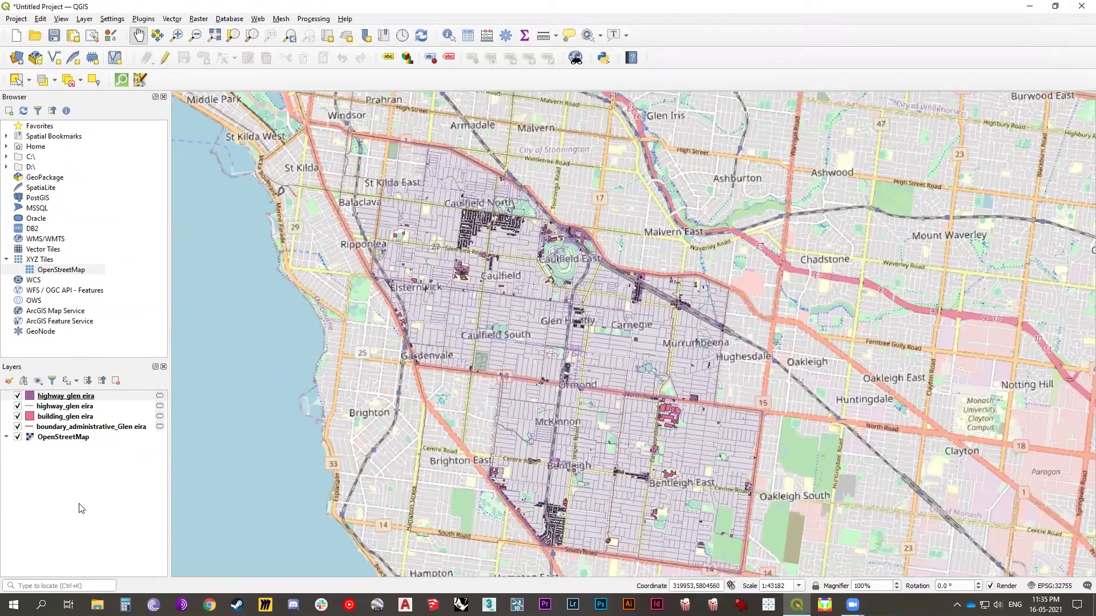
left_click(16, 21)
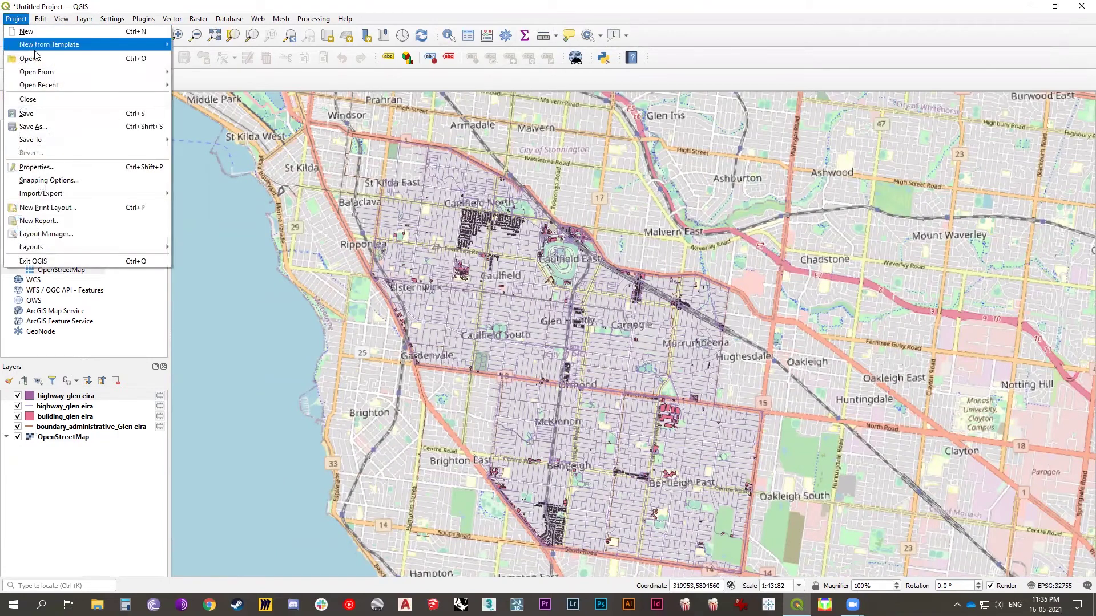
mouse_move(40, 197)
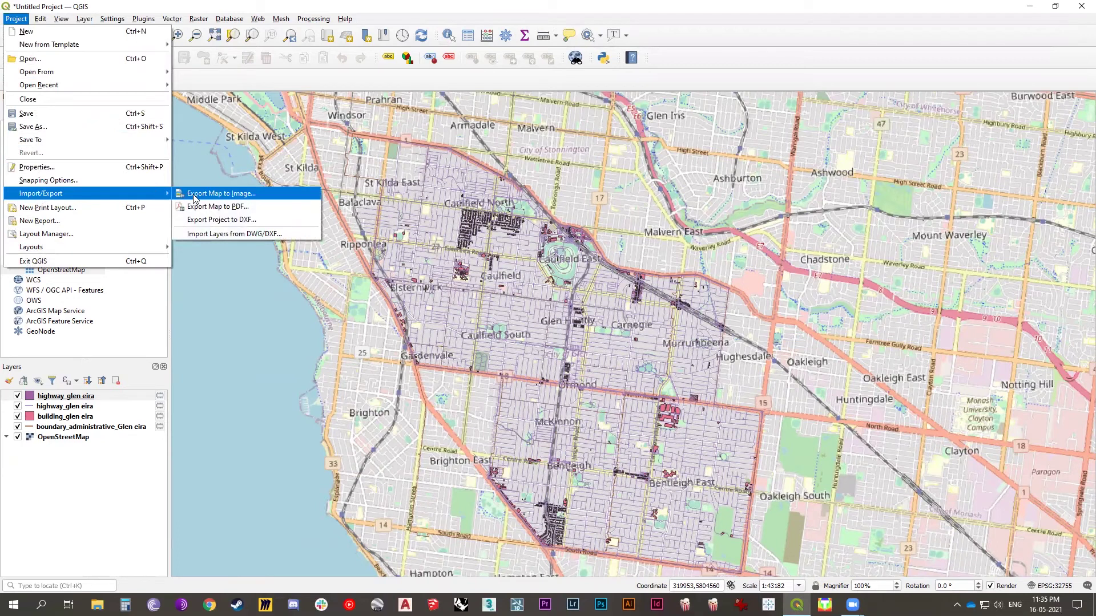
left_click(212, 220)
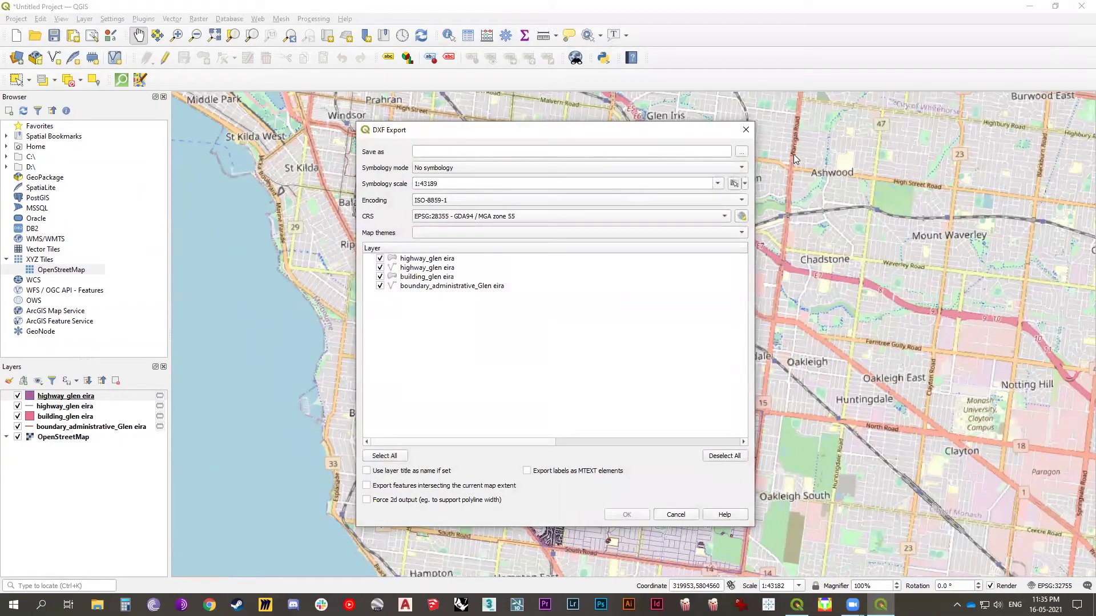
left_click(740, 152)
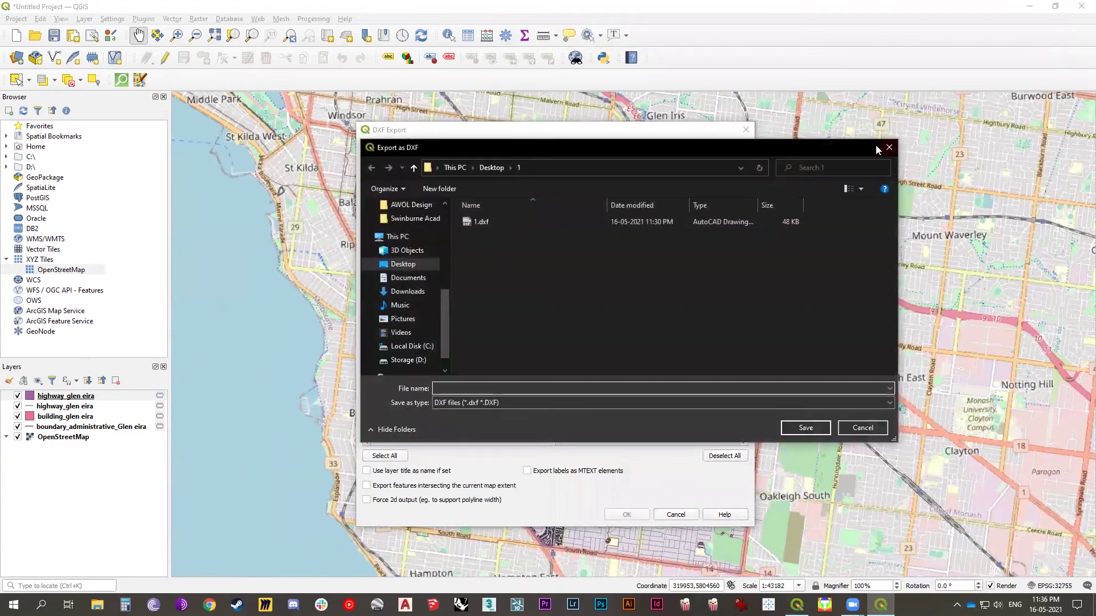
left_click(888, 149)
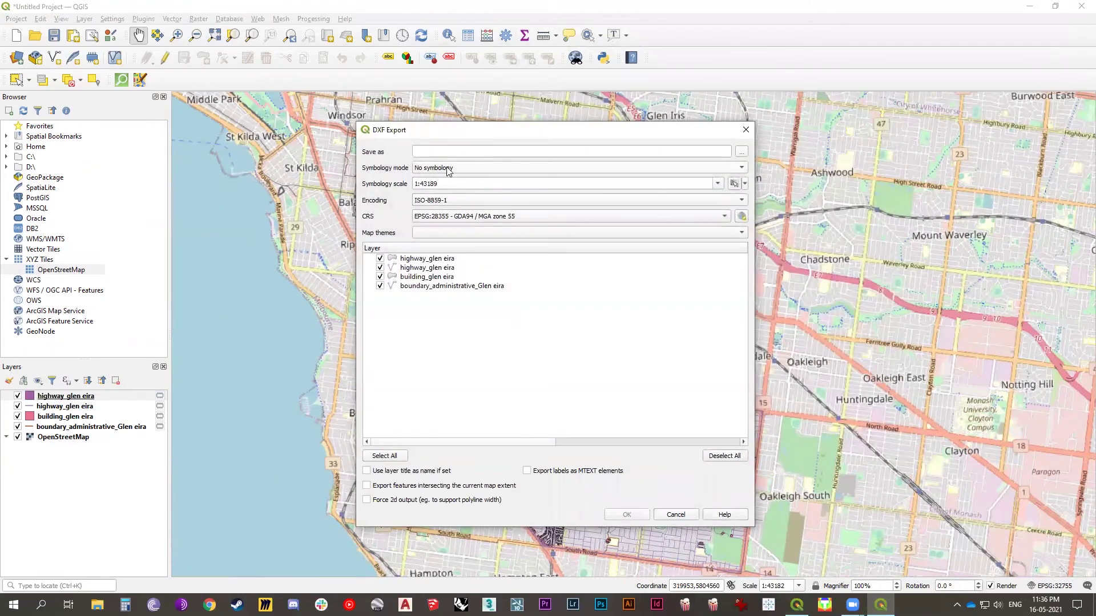
left_click(745, 130)
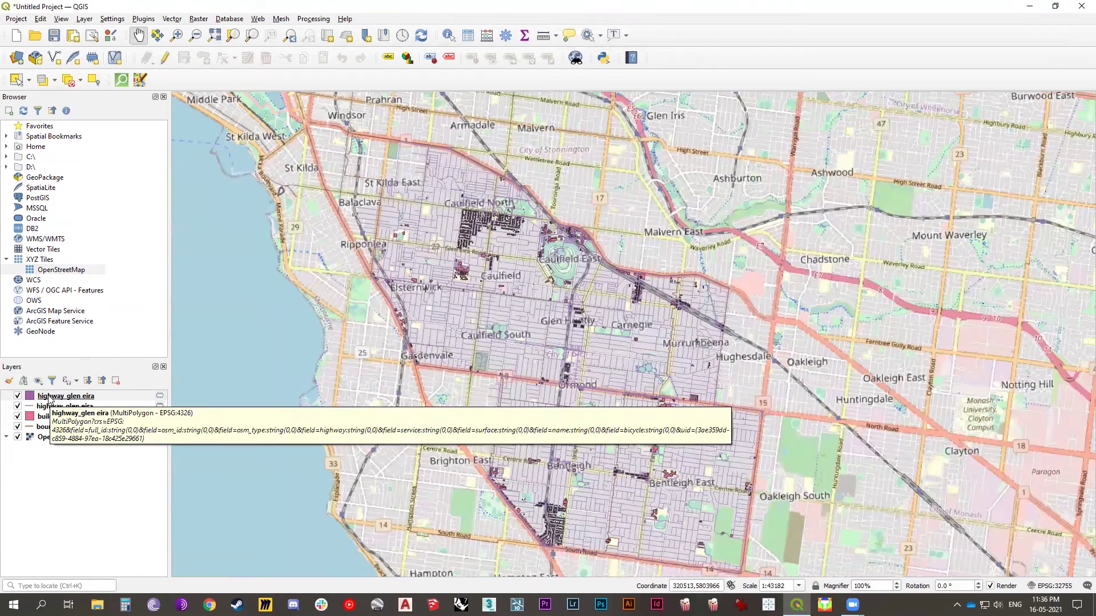
Check which features belong to the highway_glen eira line layer by hiding it and showing it again.
left_click(18, 406)
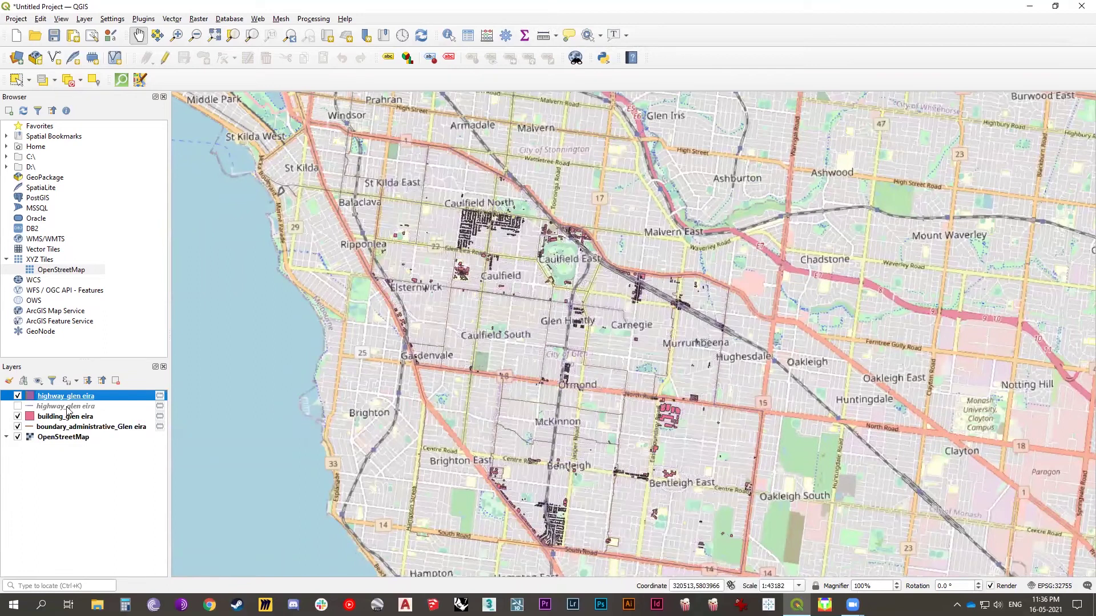
double_click(67, 407)
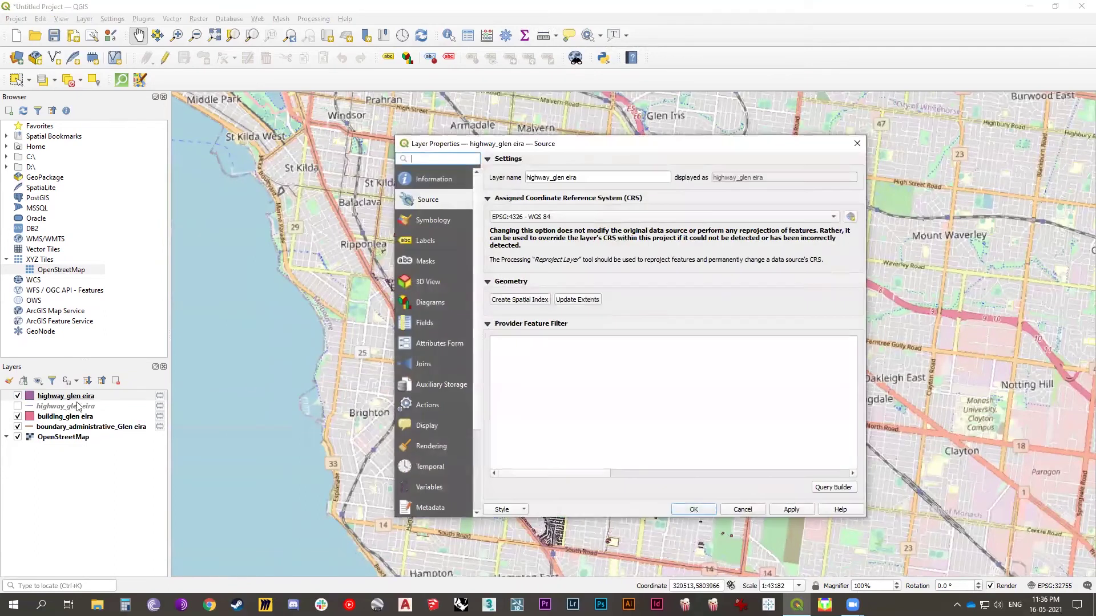
left_click(751, 507)
left_click(17, 406)
Start exporting the highway_glen eira line layer as AutoCAD DXF, choosing the existing 1.dxf in Desktop\1 as the output file.
left_click(36, 407)
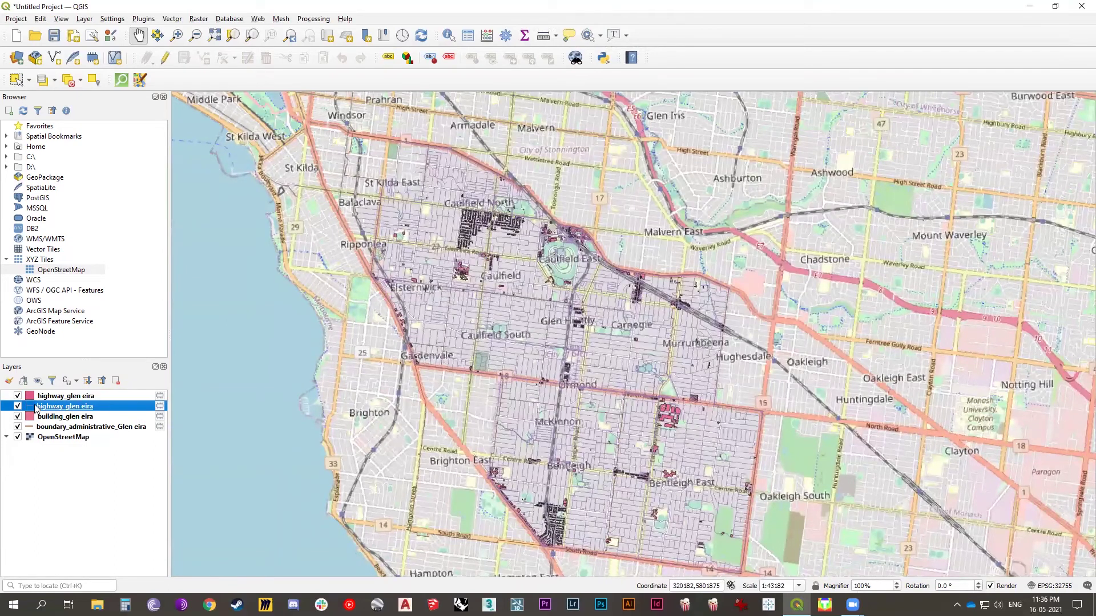
right_click(67, 409)
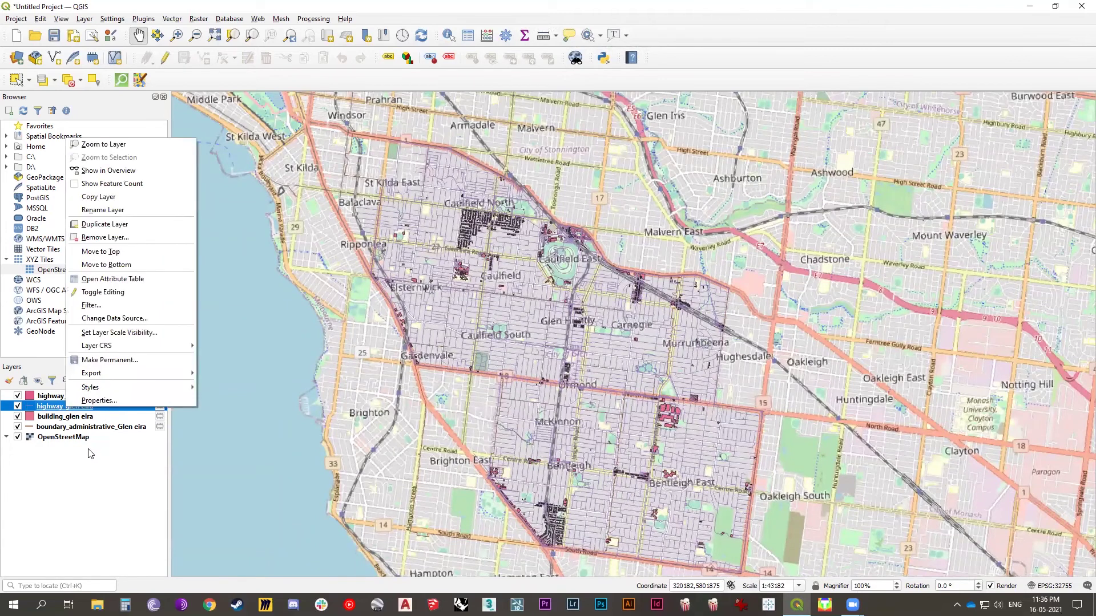
mouse_move(110, 376)
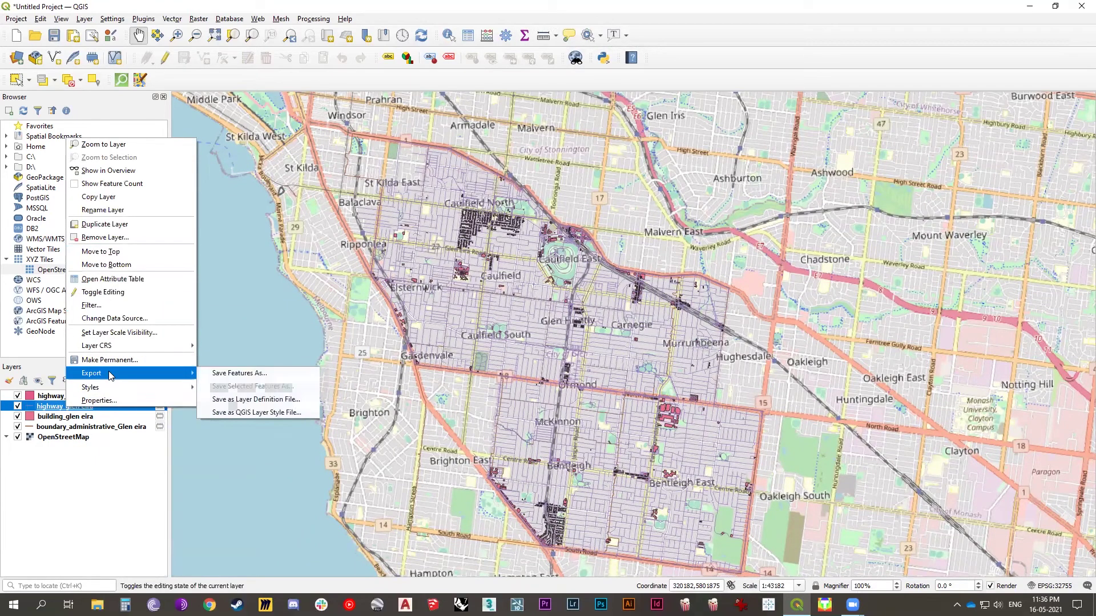
left_click(239, 374)
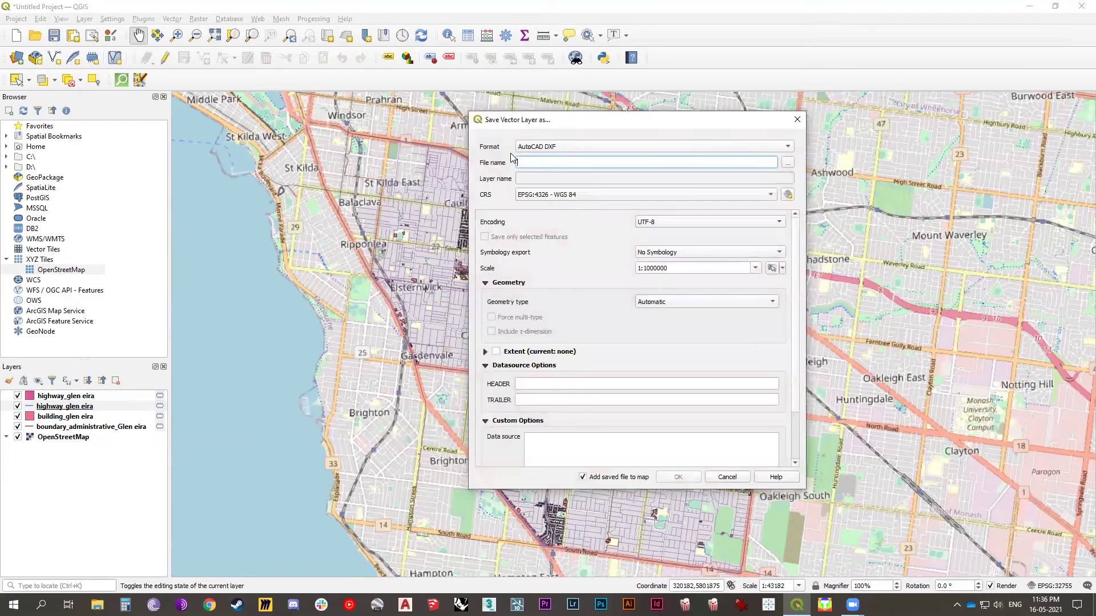
left_click(788, 164)
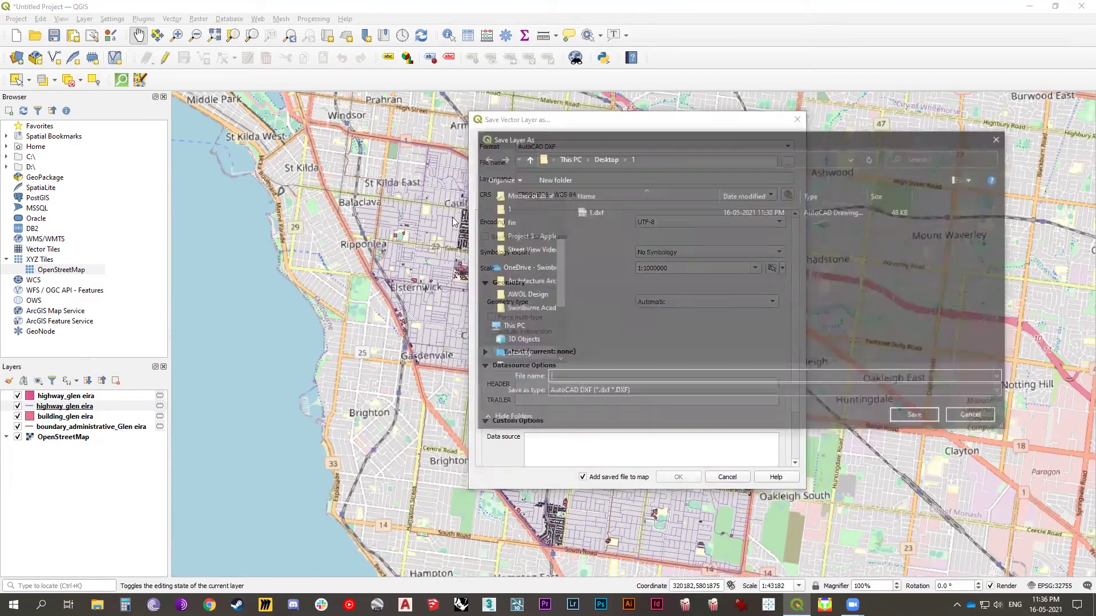
left_click(605, 212)
left_click(913, 417)
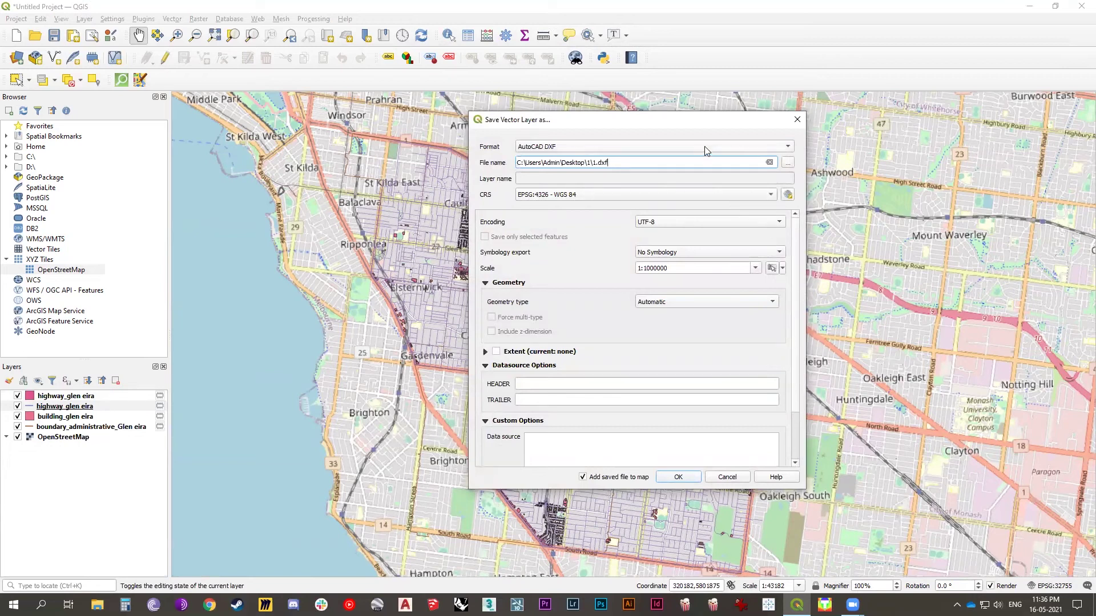
Export in the project CRS EPSG:32755 - WGS 84 / UTM zone 55S without adding the saved file to the map, overwriting the existing file.
left_click(762, 195)
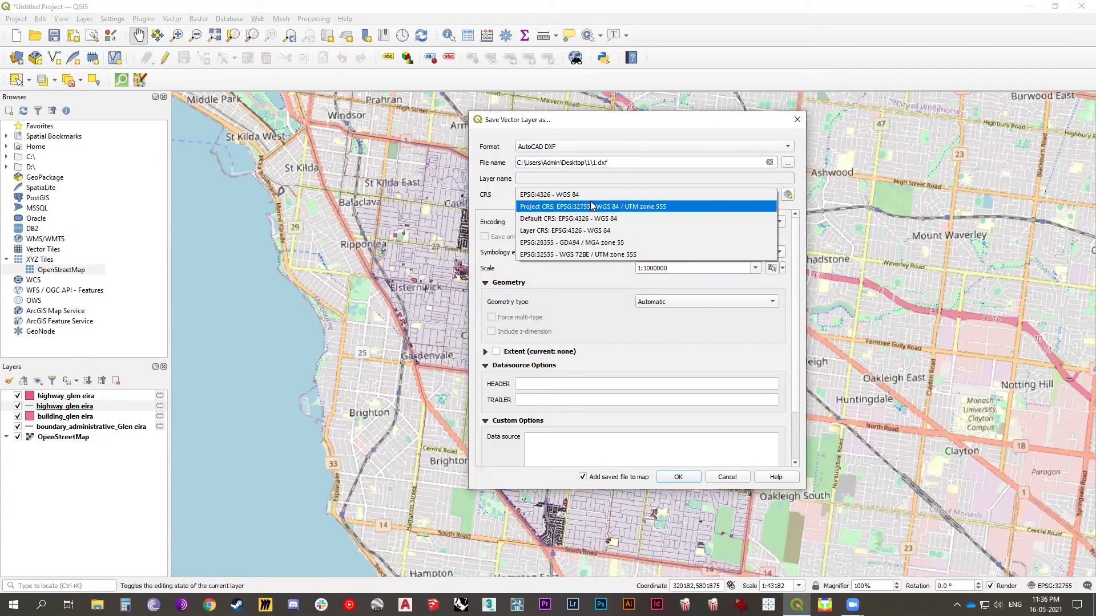
left_click(550, 209)
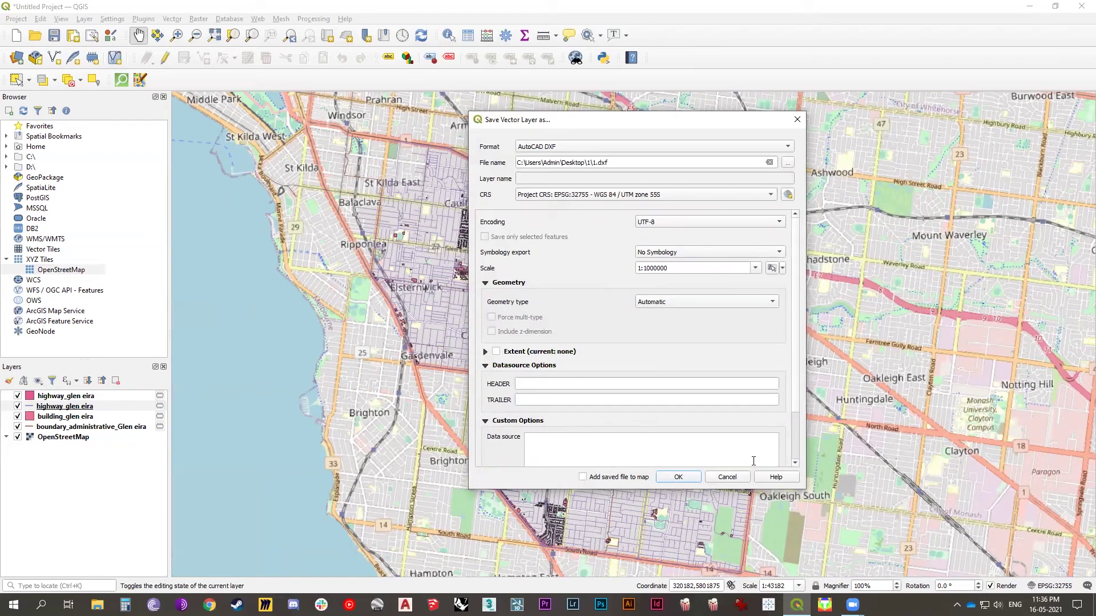
left_click(685, 481)
left_click(655, 321)
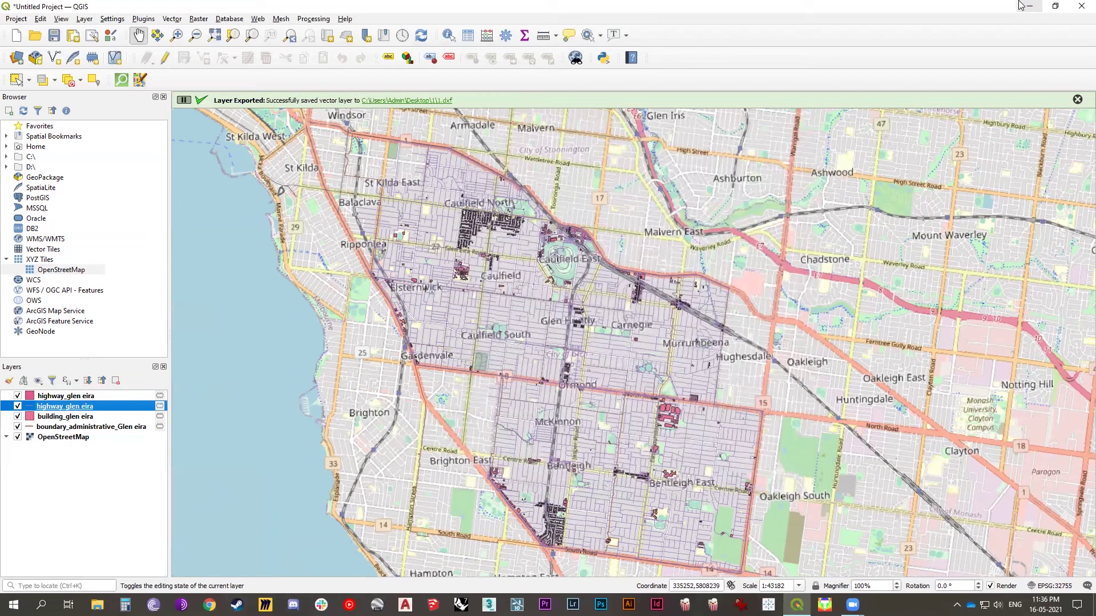
Open the exported 1.dxf in AutoCAD as read-only and zoom to the drawing extents.
left_click(443, 100)
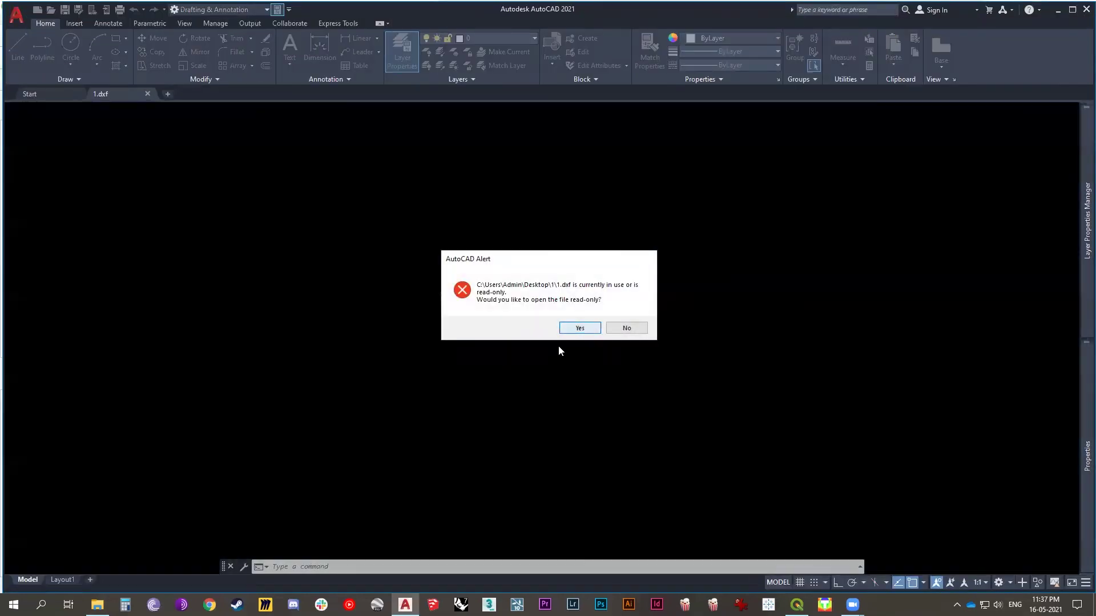
key("Return")
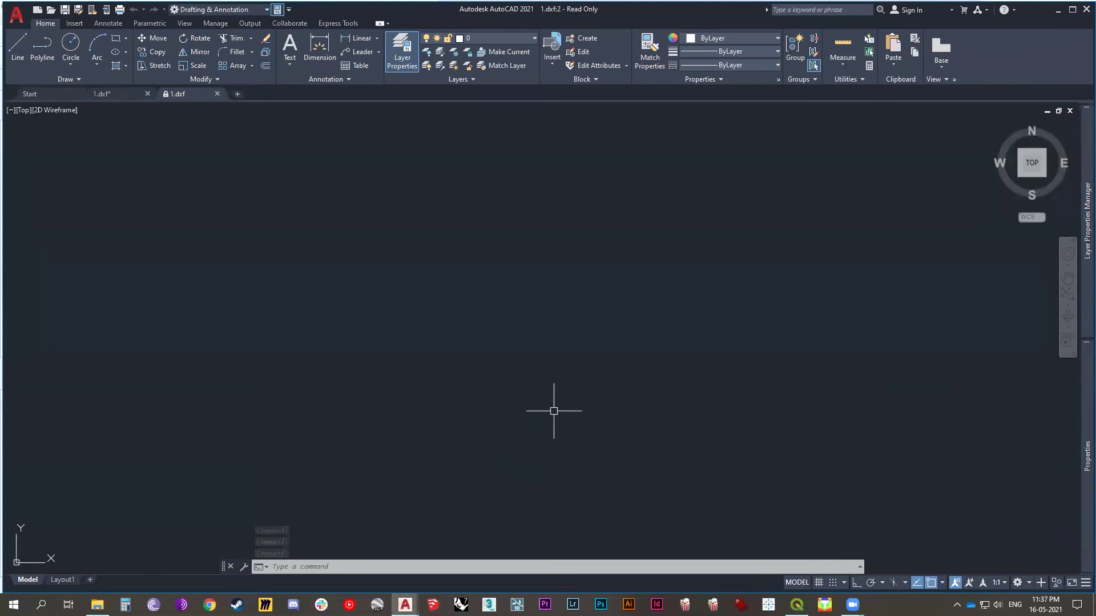
type("z")
key("Return")
type("e")
key("Return")
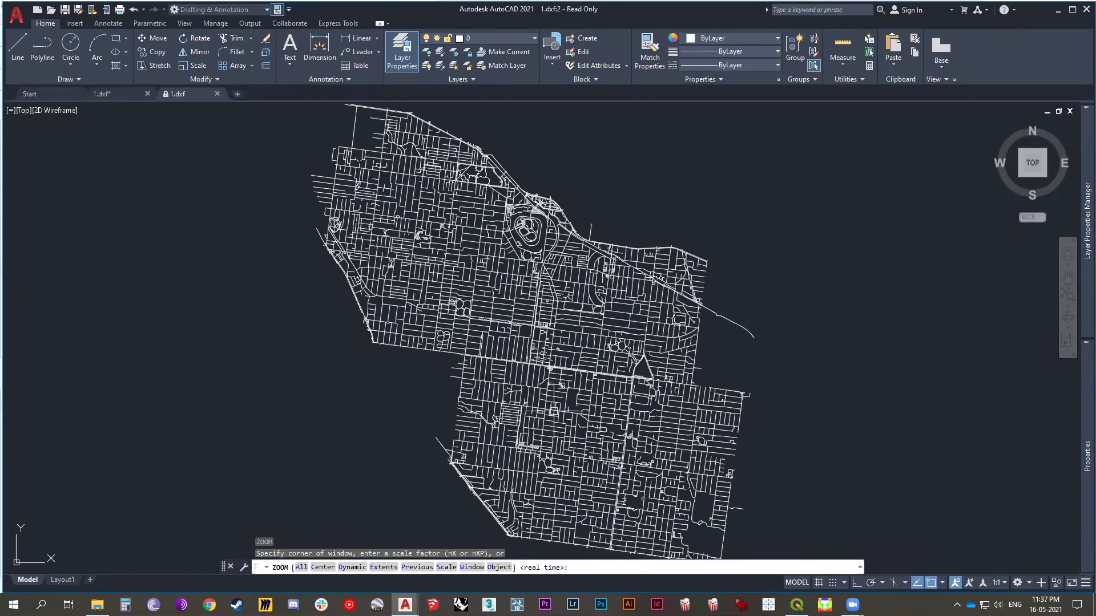
Examine the exported Glen Eira highway linework closely and as a whole in the drawing.
scroll(623, 389, "down", 2)
scroll(683, 369, "up", 2)
scroll(653, 359, "down", 2)
scroll(548, 363, "down", 1)
scroll(665, 464, "up", 2)
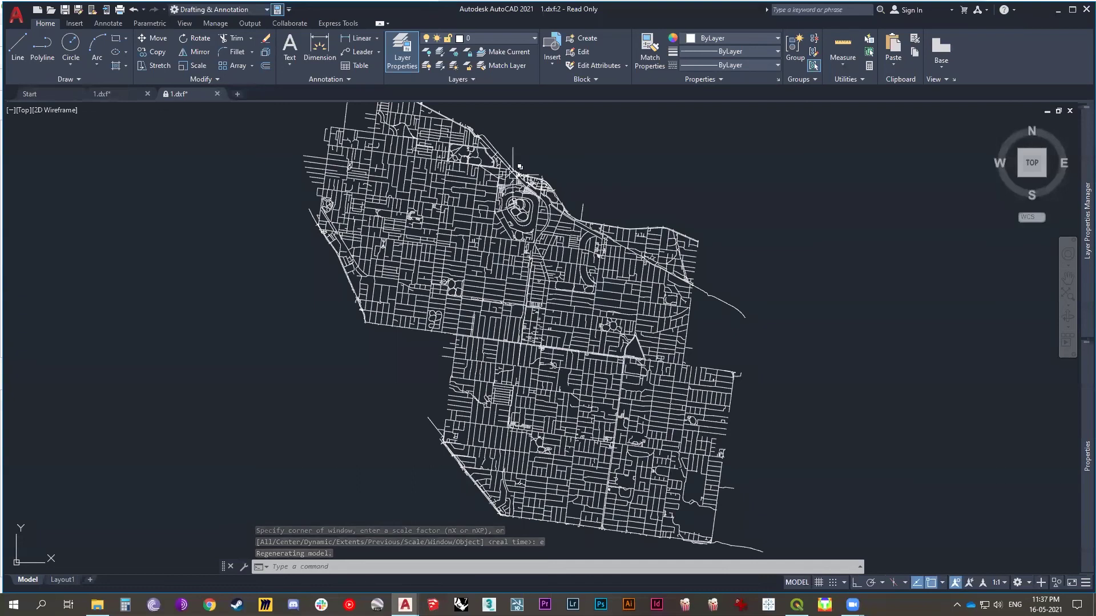
scroll(631, 501, "up", 2)
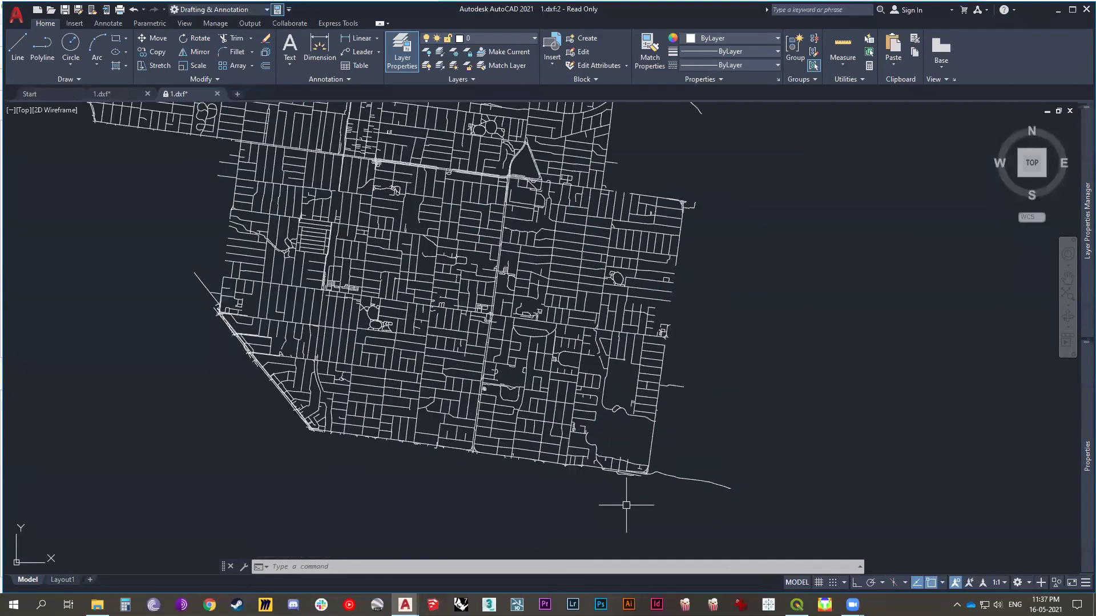
scroll(633, 495, "up", 2)
scroll(632, 495, "down", 4)
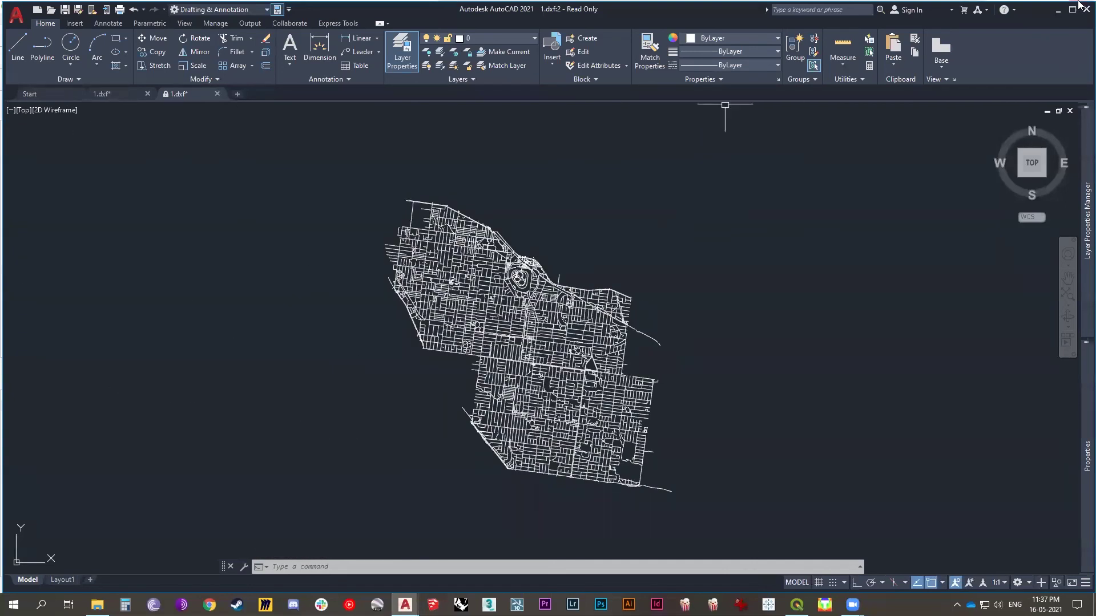